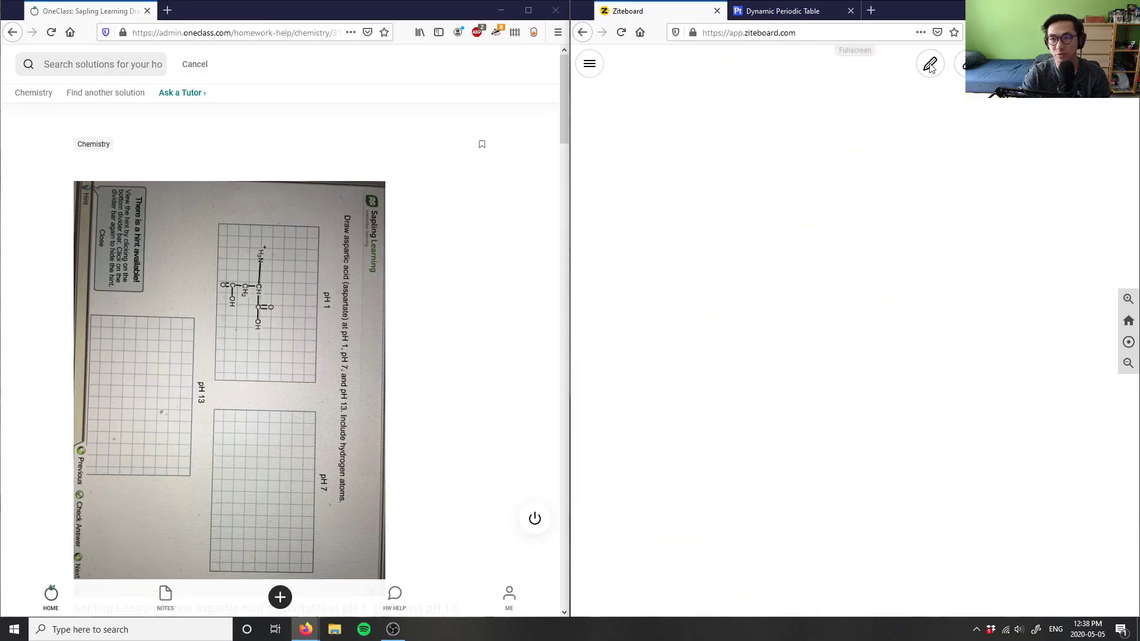
Handwrite the problem number 7) on the empty board with the pen.
click(930, 65)
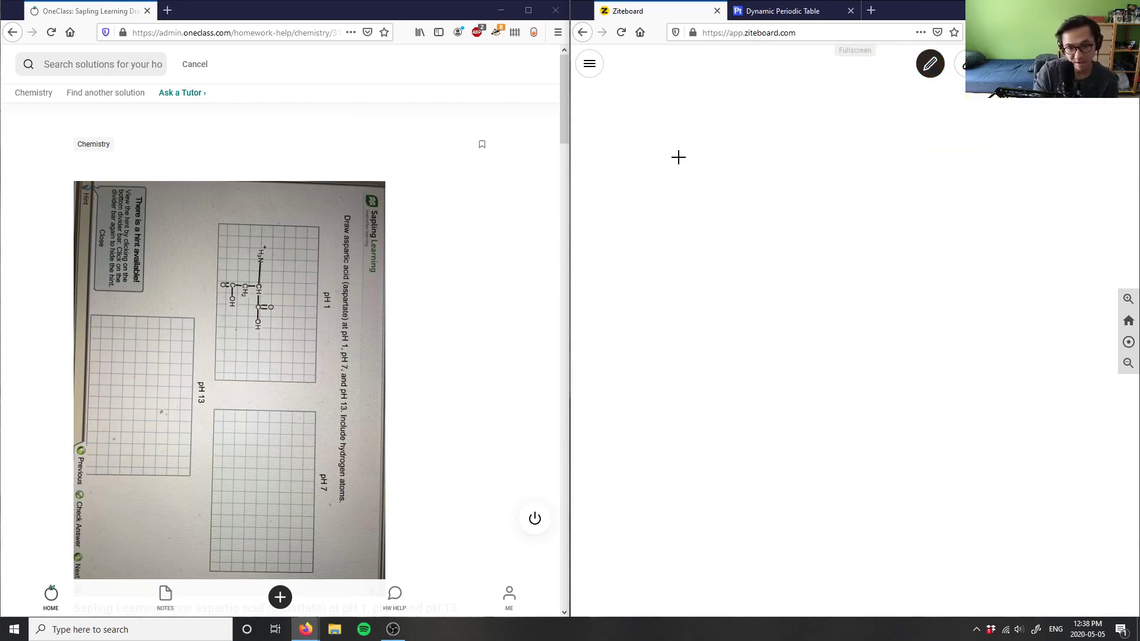
click(397, 160)
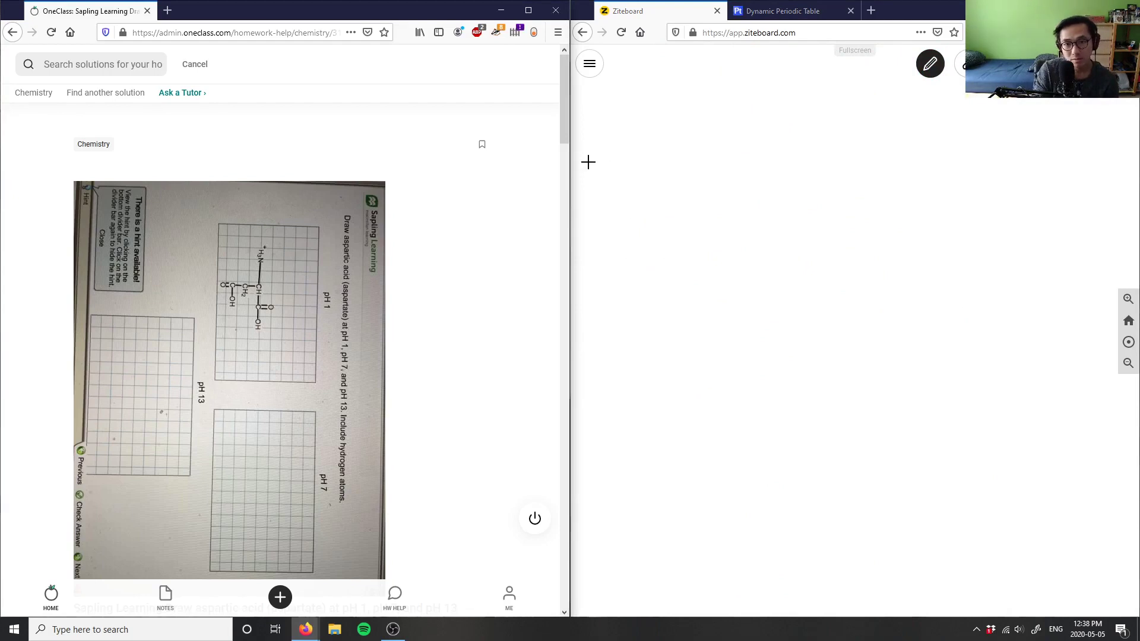
mouse_move(590, 159)
mouse_down()
mouse_move(604, 191)
mouse_move(625, 194)
mouse_up()
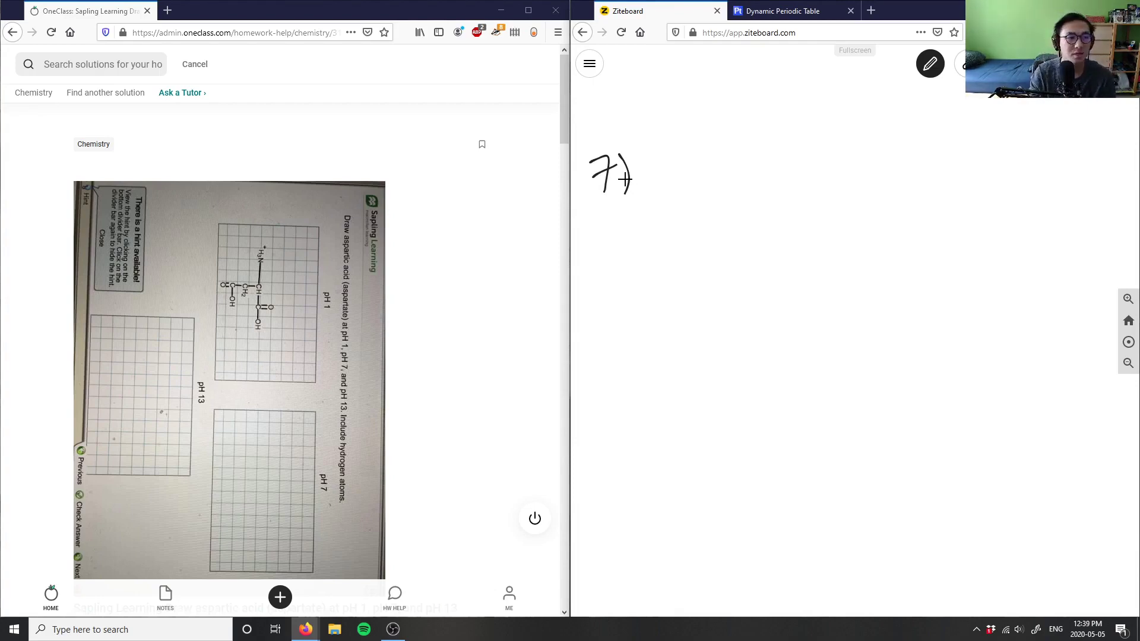
Write a positively charged H3N group beside the problem number and bond it to a CH.
mouse_move(658, 187)
mouse_down()
mouse_move(655, 226)
mouse_move(666, 229)
mouse_up()
mouse_move(652, 212)
mouse_down()
mouse_move(677, 211)
mouse_move(671, 230)
mouse_move(700, 189)
mouse_up()
mouse_move(654, 191)
mouse_down()
mouse_move(653, 215)
mouse_move(658, 171)
mouse_up()
key(ctrl+z)
key(ctrl+z)
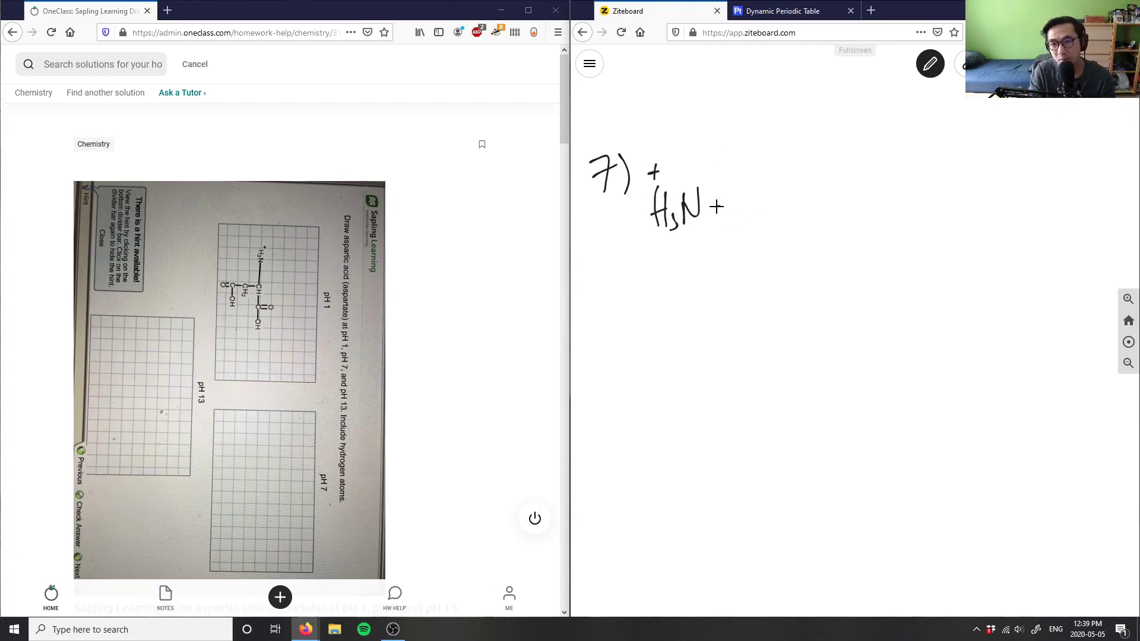
drag(717, 205, 733, 203)
drag(753, 196, 762, 221)
drag(775, 187, 773, 223)
Extend the chain below CH with CH2 and a carboxyl carbon bonded to OH and double-bonded to O.
mouse_move(760, 209)
mouse_down()
mouse_move(778, 203)
mouse_move(757, 250)
mouse_move(762, 296)
mouse_up()
drag(768, 266, 776, 294)
drag(767, 279, 777, 278)
mouse_move(781, 284)
mouse_down()
mouse_move(791, 295)
mouse_move(754, 340)
mouse_up()
mouse_move(766, 352)
mouse_down()
mouse_move(767, 373)
mouse_move(794, 352)
mouse_up()
drag(809, 345, 820, 363)
drag(830, 338, 829, 360)
drag(823, 346, 837, 344)
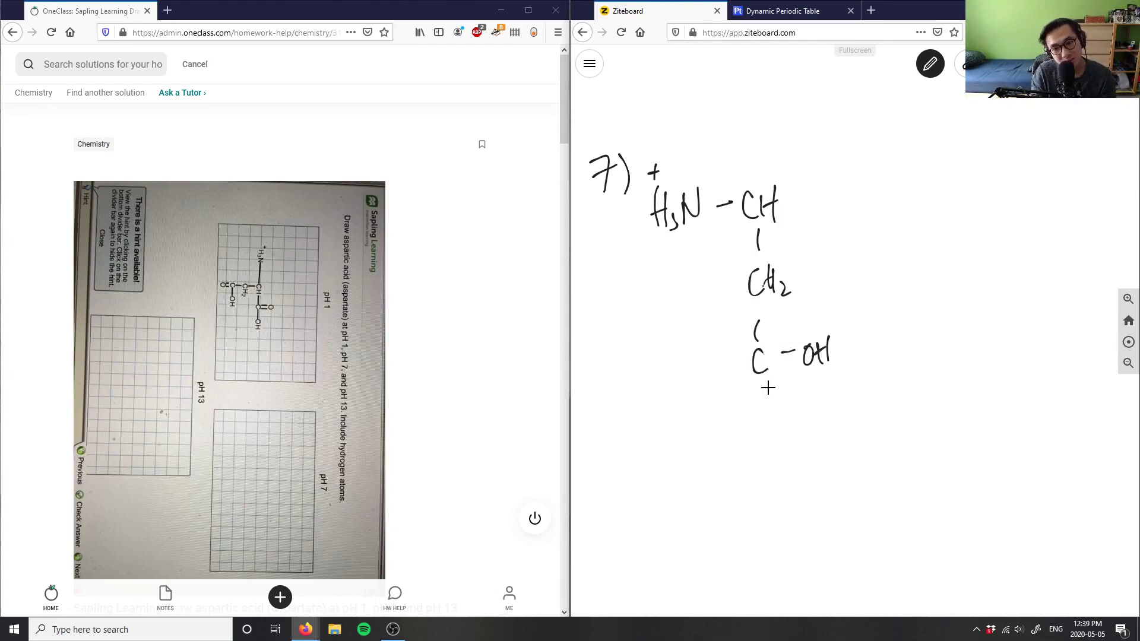
mouse_move(756, 383)
mouse_down()
mouse_move(756, 409)
mouse_move(765, 407)
mouse_up()
drag(773, 421, 774, 417)
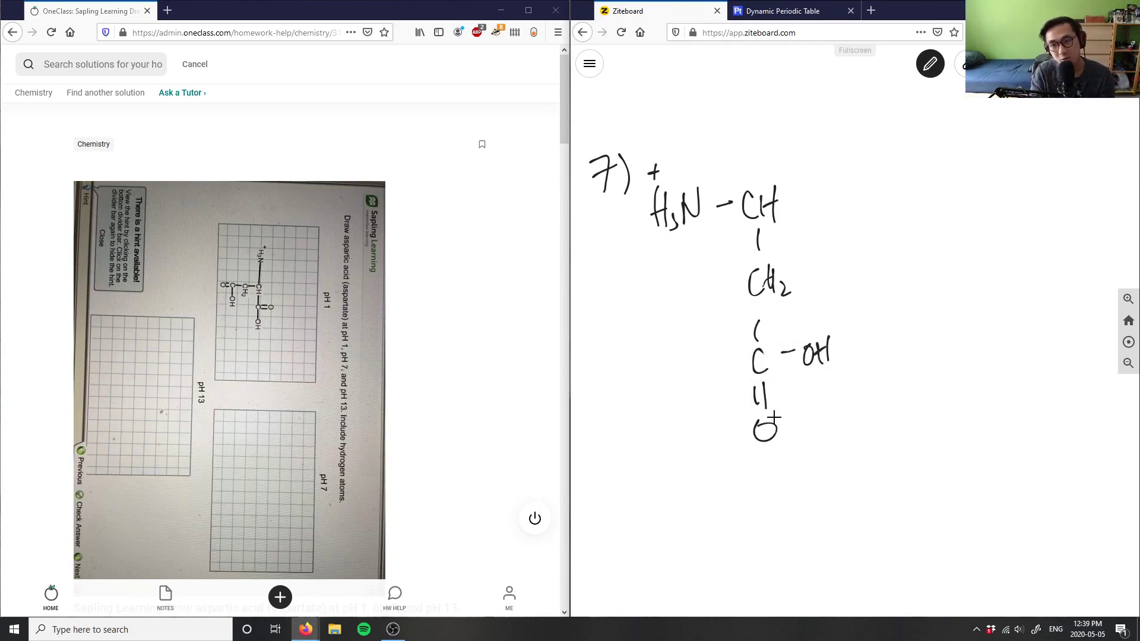
Attach a second carboxyl group to the CH: a C double-bonded to an O above it and single-bonded to OH.
drag(805, 201, 812, 198)
drag(840, 192, 841, 215)
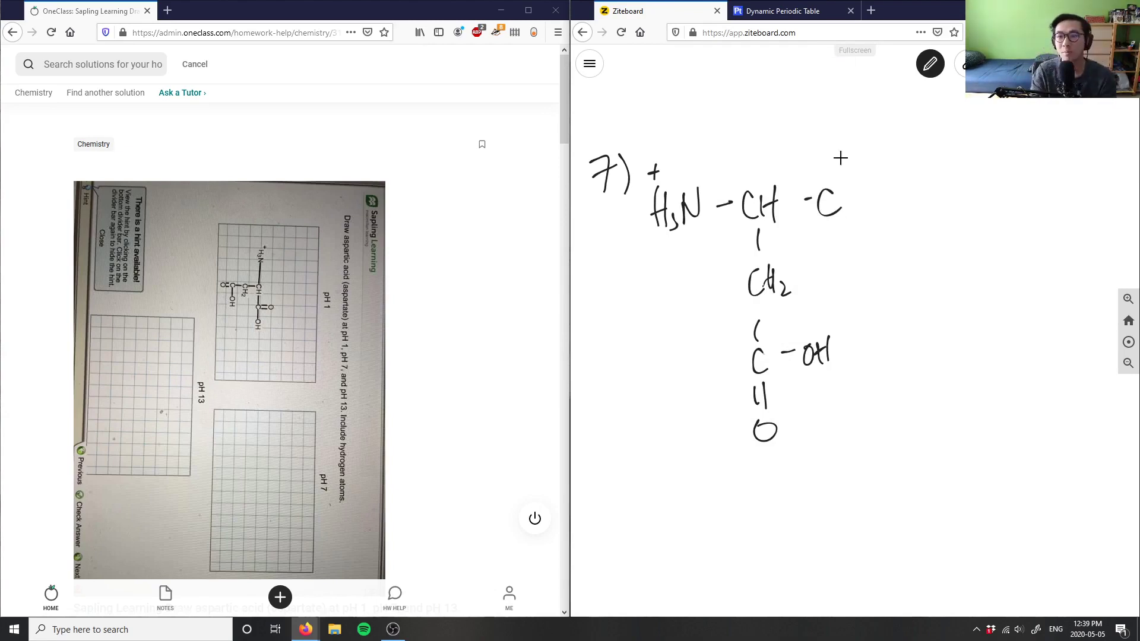
drag(814, 148, 818, 173)
drag(823, 146, 819, 173)
drag(819, 117, 818, 119)
drag(848, 196, 859, 195)
mouse_move(877, 189)
mouse_down()
mouse_move(870, 211)
mouse_move(878, 190)
mouse_up()
drag(890, 189, 889, 214)
mouse_move(899, 185)
mouse_down()
mouse_move(896, 211)
mouse_move(902, 195)
mouse_up()
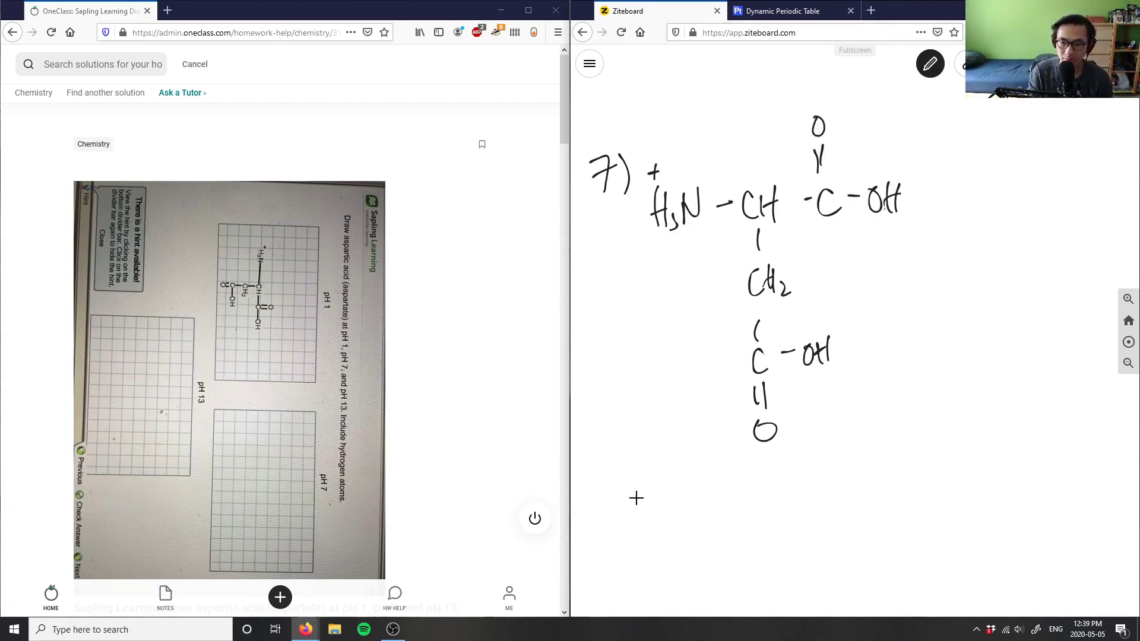
Label the drawn aspartic acid structure pH 1 underneath.
mouse_move(708, 496)
mouse_down()
mouse_move(712, 527)
mouse_move(723, 506)
mouse_up()
drag(726, 493, 725, 515)
mouse_move(726, 504)
mouse_down()
mouse_move(741, 503)
mouse_move(740, 515)
mouse_up()
mouse_move(765, 492)
mouse_down()
mouse_move(767, 518)
mouse_move(783, 505)
mouse_up()
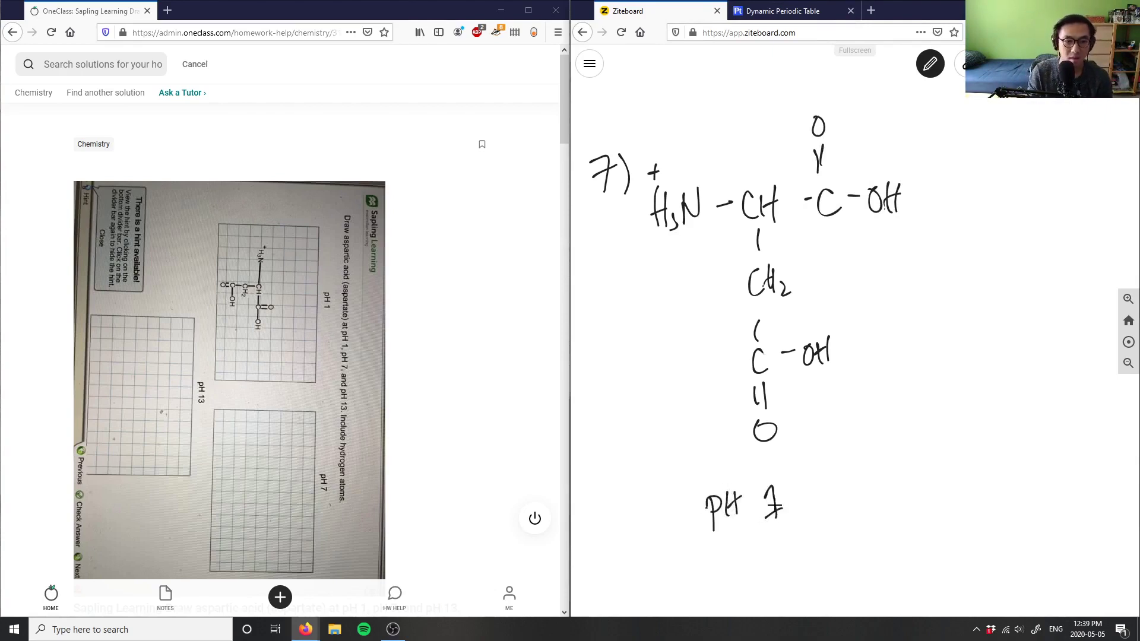
Write the labels pH 7 and pH 13 in a row beside pH 1 and underline the 7 and the 13.
drag(910, 489, 916, 522)
drag(908, 490, 923, 499)
mouse_move(930, 482)
mouse_down()
mouse_move(931, 508)
mouse_move(940, 494)
mouse_up()
drag(939, 475, 940, 506)
mouse_move(949, 491)
mouse_down()
mouse_move(970, 487)
mouse_move(960, 510)
mouse_up()
drag(1042, 495, 1052, 502)
drag(1056, 475, 1055, 509)
drag(1056, 493, 1082, 518)
drag(1084, 475, 1086, 510)
mouse_move(1069, 469)
mouse_down()
mouse_move(1051, 522)
mouse_move(1069, 468)
mouse_up()
key(ctrl+z)
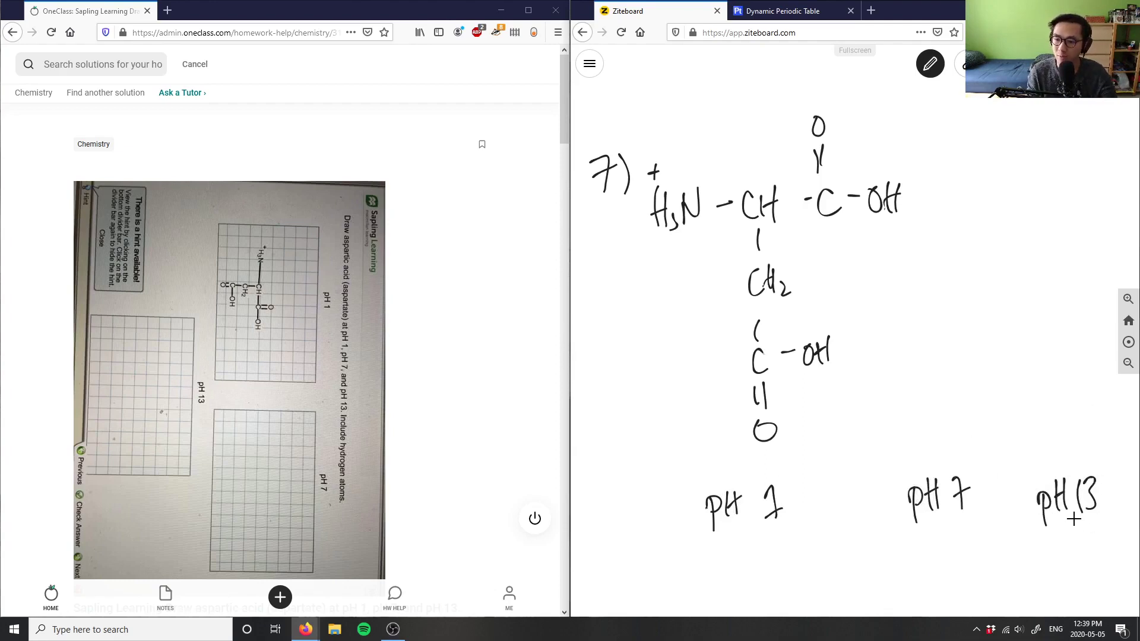
drag(1074, 519, 1099, 510)
drag(954, 521, 974, 520)
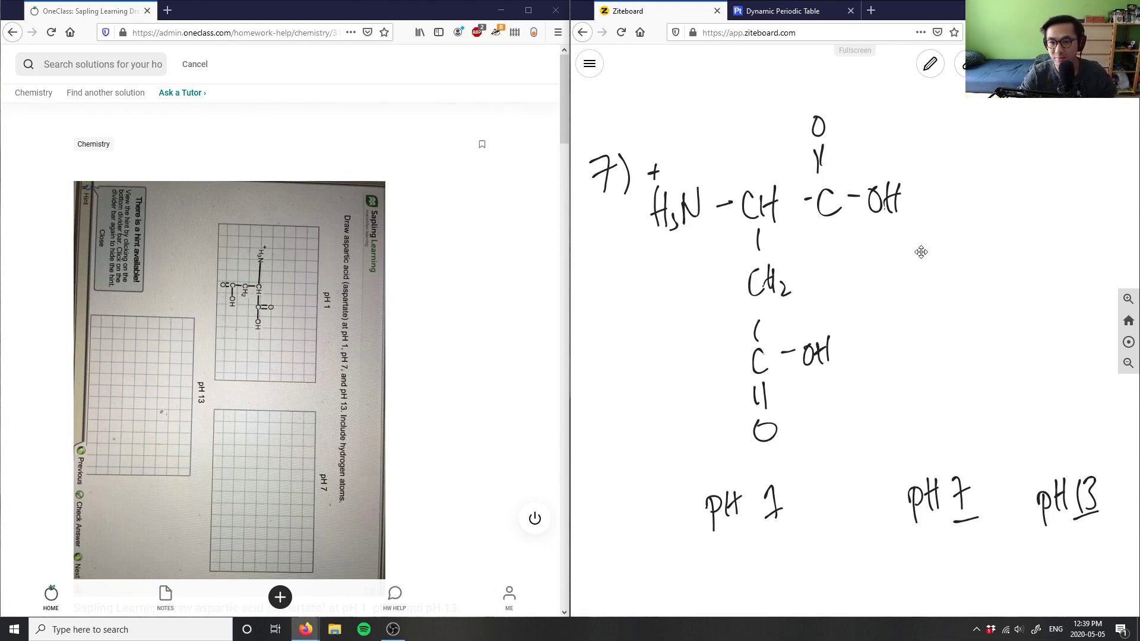
Bring the posted answer with the pH 1, pH 7 and pH 13 structures into view on the homework page.
drag(932, 234, 914, 226)
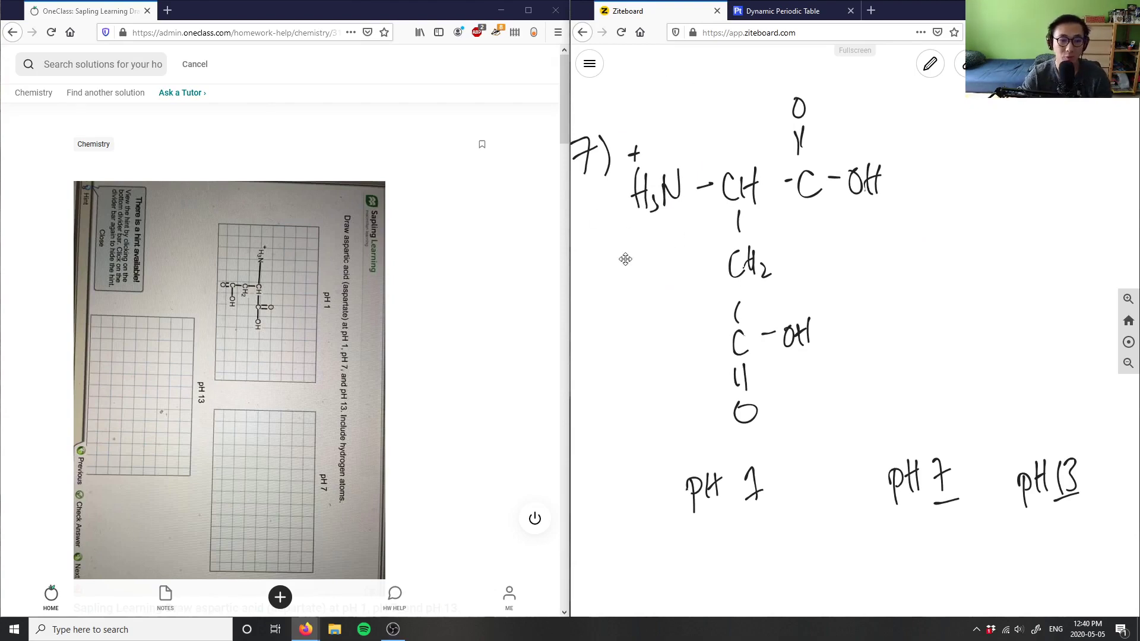
scroll(366, 294, down, 8)
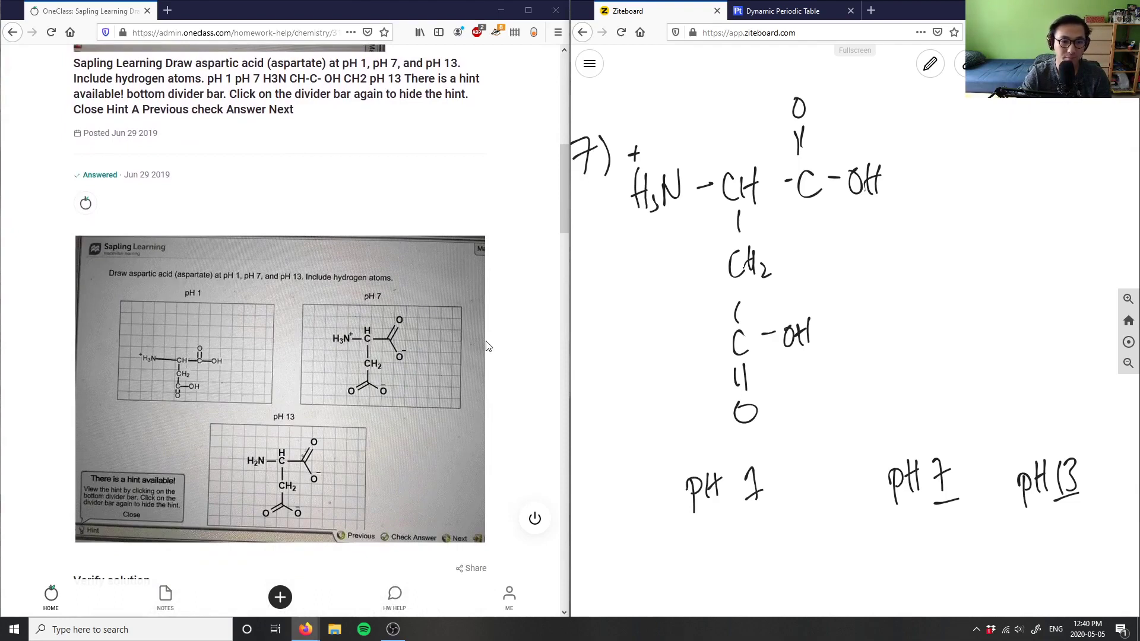
scroll(487, 346, down, 1)
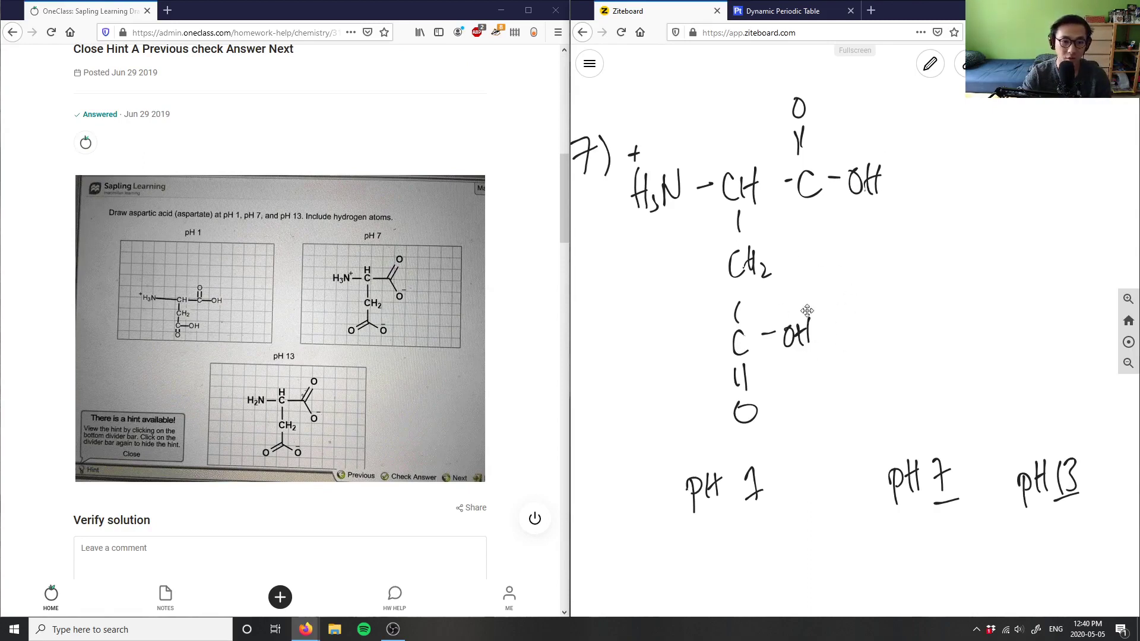
Erase the pH 7 and pH 13 labels from the whiteboard.
click(937, 68)
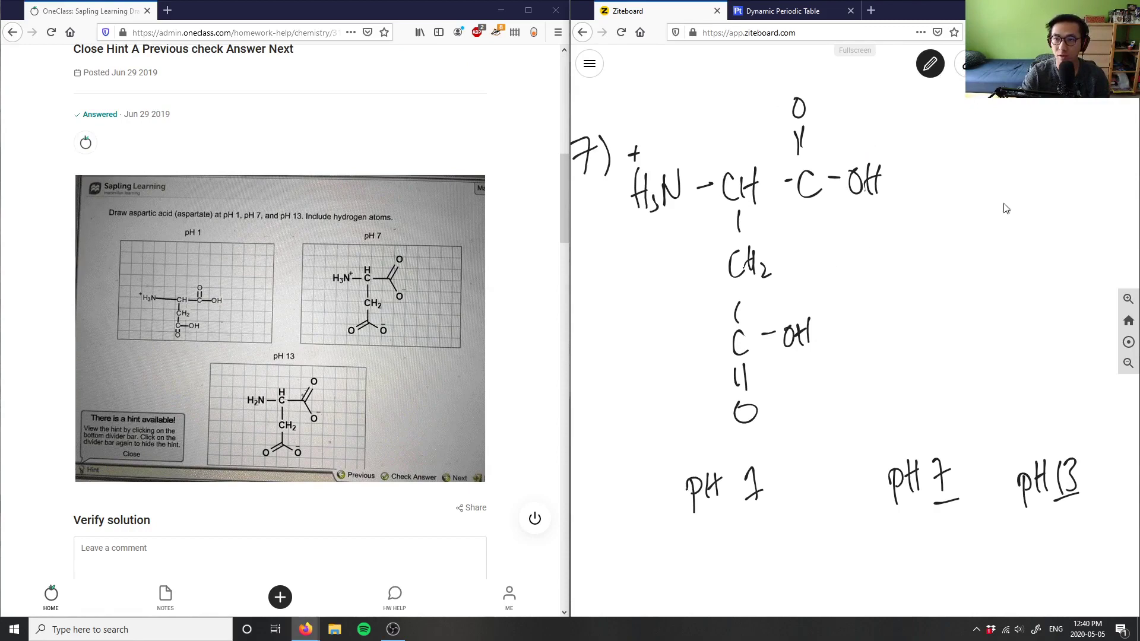
key(e)
mouse_move(928, 449)
mouse_down()
mouse_move(885, 491)
mouse_move(1039, 445)
mouse_move(1003, 435)
mouse_move(1018, 504)
mouse_move(1039, 492)
mouse_up()
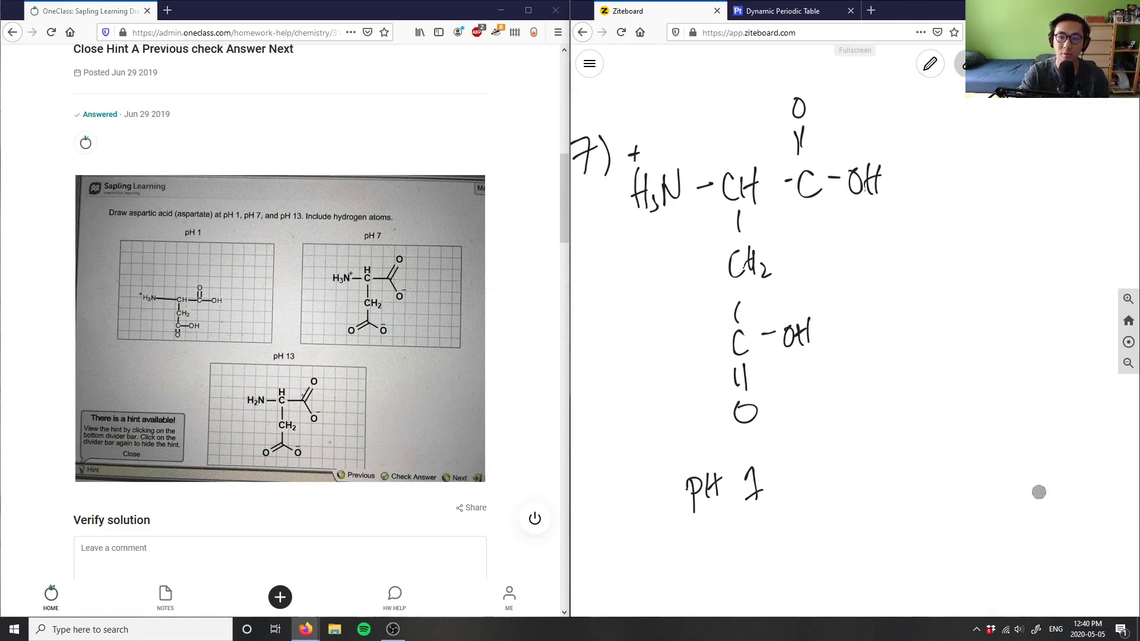
click(936, 70)
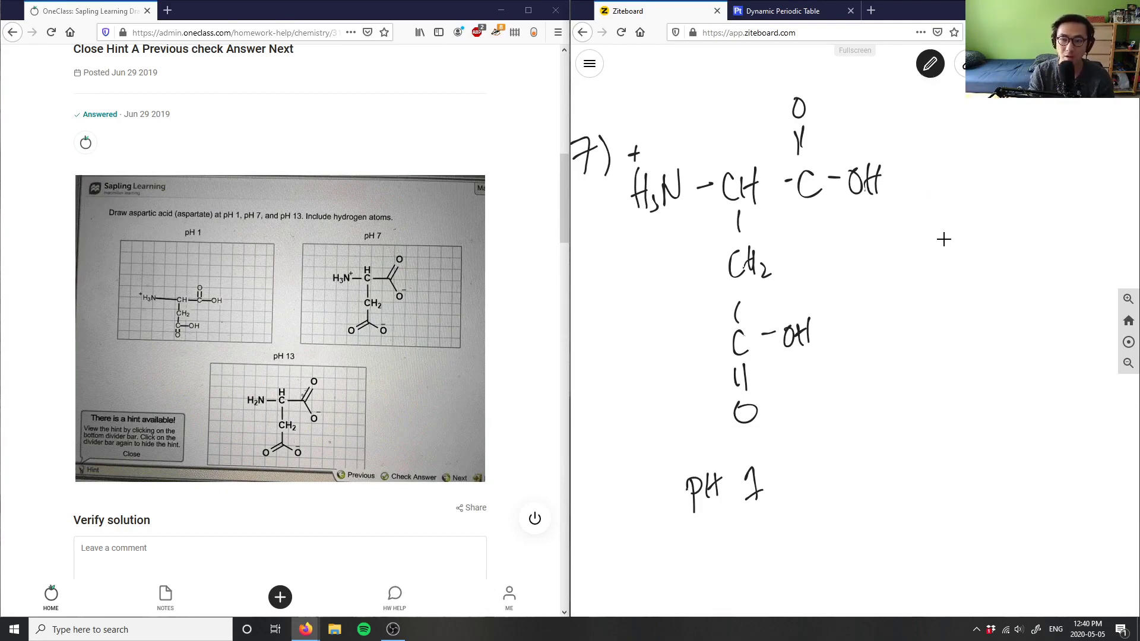
drag(883, 251, 922, 234)
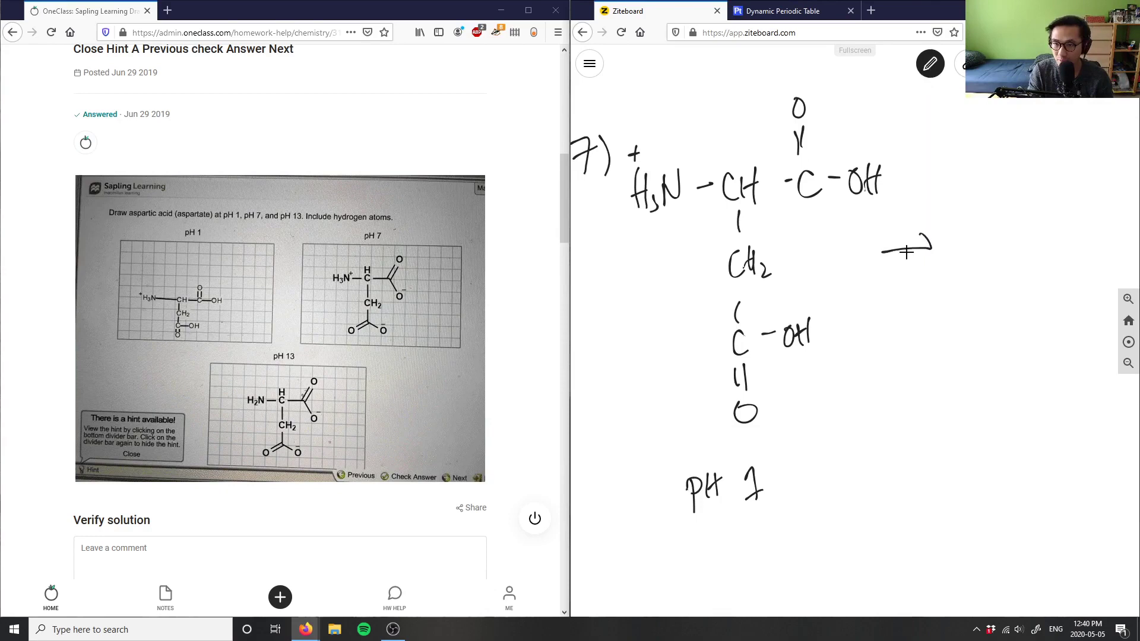
drag(882, 275, 927, 268)
key(ctrl+z)
key(ctrl+z)
Draw a single reaction arrow beside the pH 1 structure and write the label pH 7 beyond it.
drag(992, 465, 1011, 485)
mouse_move(1031, 453)
mouse_down()
mouse_move(1029, 484)
mouse_move(1060, 484)
mouse_up()
drag(1041, 470, 1055, 455)
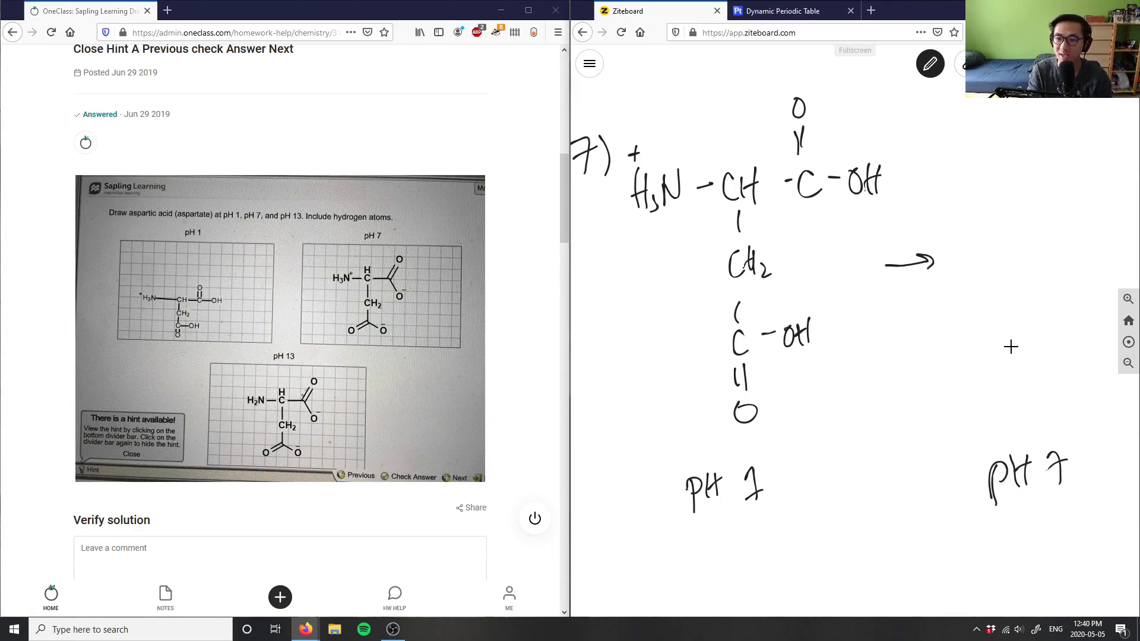
Draw a C double-bonded to an O directly above the pH 7 label.
drag(1017, 379, 1015, 380)
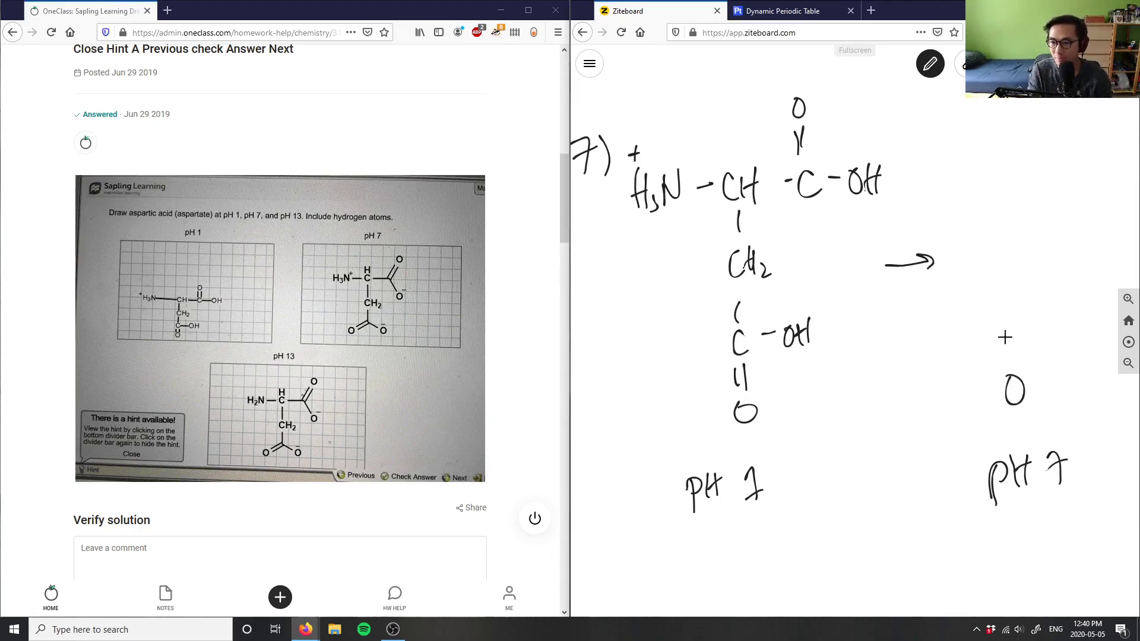
drag(1006, 335, 1005, 370)
drag(1015, 333, 1014, 365)
drag(1008, 291, 1011, 318)
drag(1031, 301, 1057, 289)
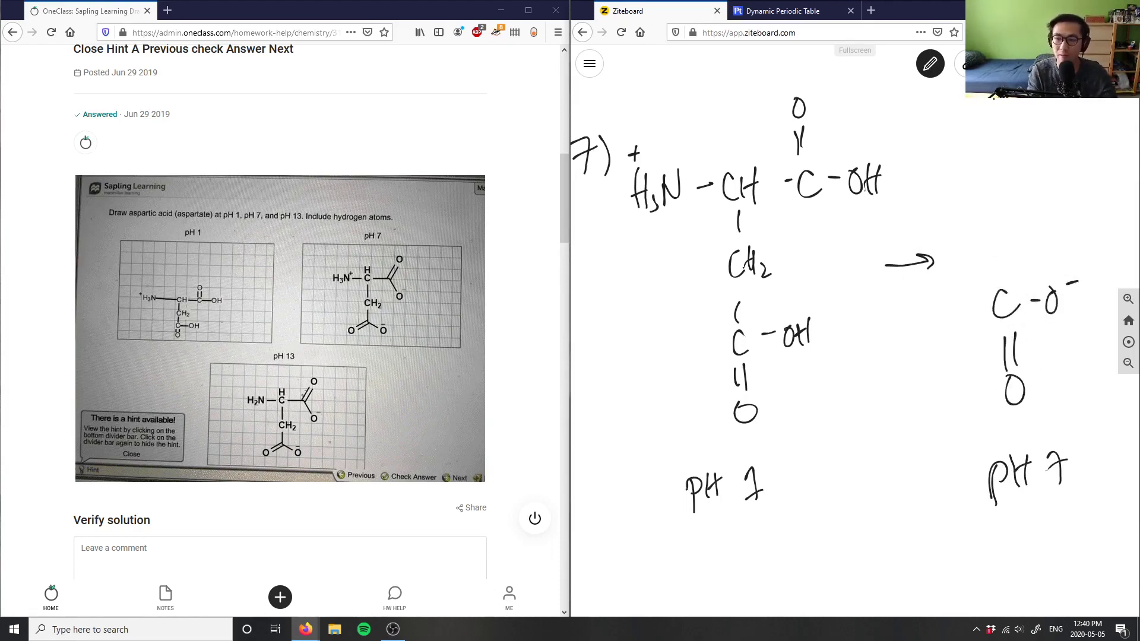
key(ctrl+z)
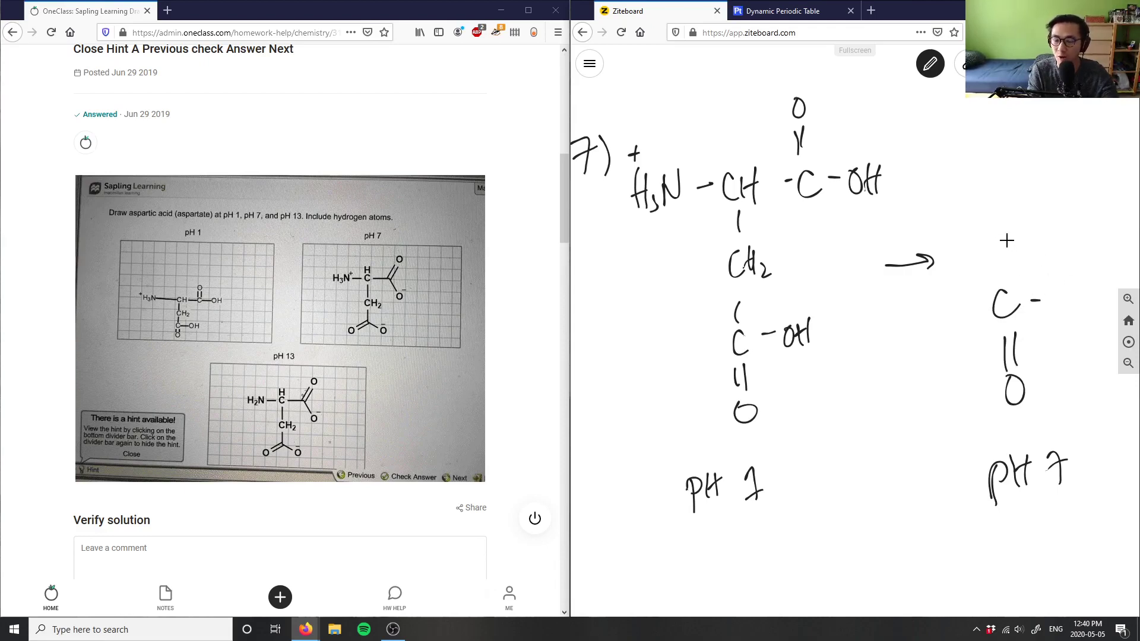
key(ctrl+z)
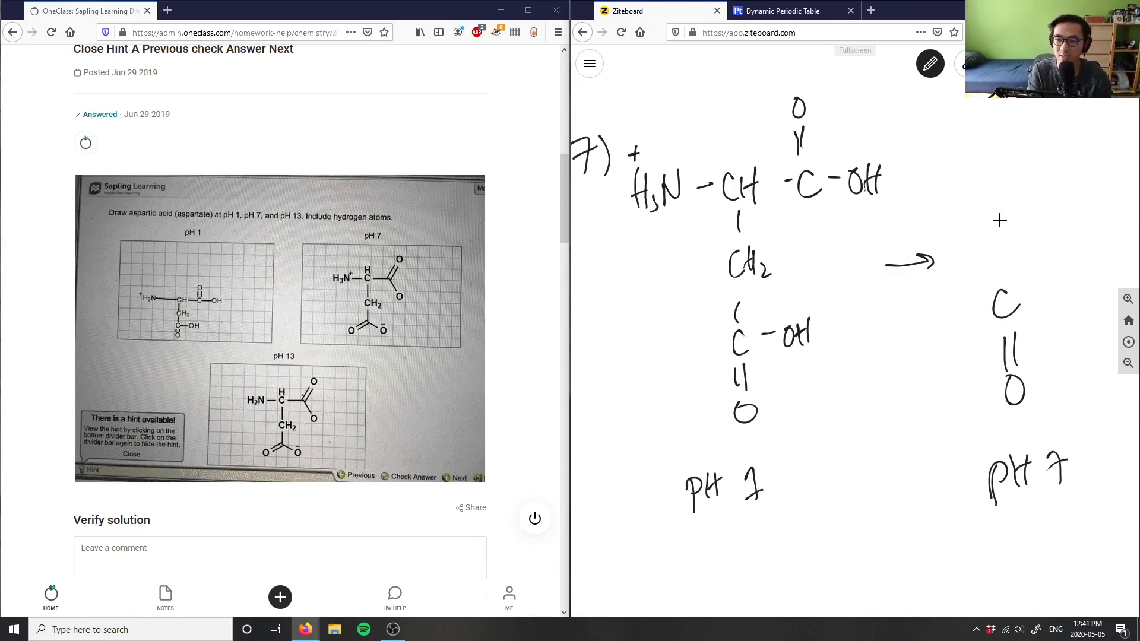
Extend the pH 7 structure upward with bonded CH2 and CH groups and attach H3N to the CH.
drag(1000, 252, 999, 275)
drag(1003, 212, 1006, 233)
mouse_move(1011, 207)
mouse_down()
mouse_move(1009, 230)
mouse_move(1021, 228)
mouse_up()
drag(1031, 221, 1040, 229)
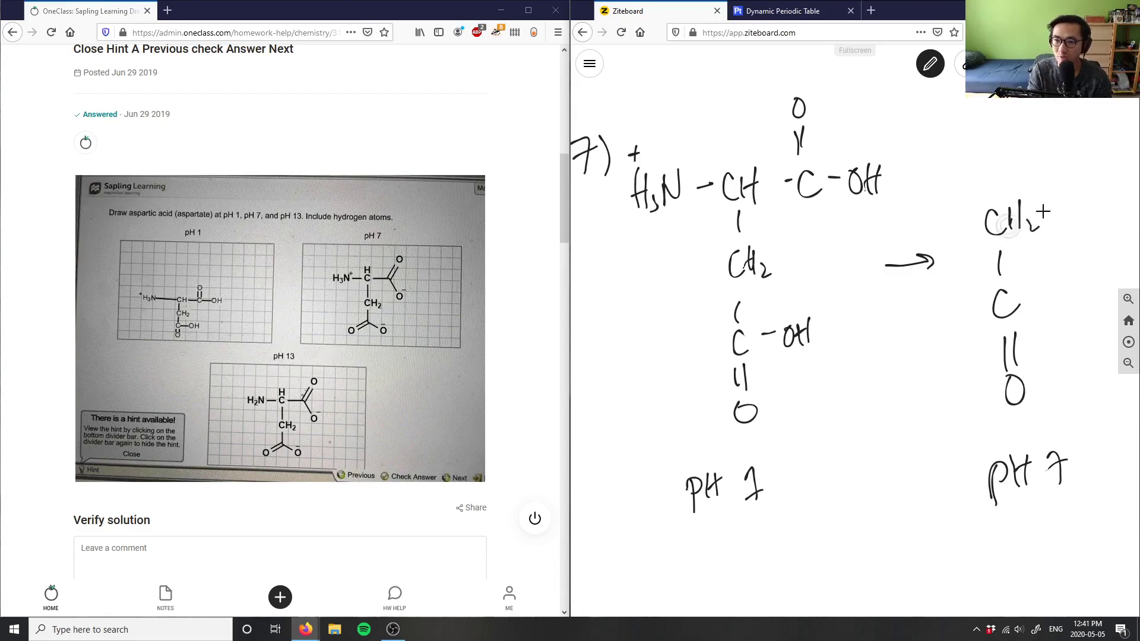
drag(1000, 171, 999, 188)
drag(1002, 132, 1003, 155)
drag(1015, 126, 1017, 154)
mouse_move(1005, 142)
mouse_down()
mouse_move(1016, 140)
mouse_move(969, 141)
mouse_up()
drag(914, 133, 904, 160)
mouse_move(915, 126)
mouse_down()
mouse_move(914, 156)
mouse_move(914, 143)
mouse_up()
mouse_move(918, 145)
mouse_down()
mouse_move(921, 161)
mouse_move(942, 128)
mouse_up()
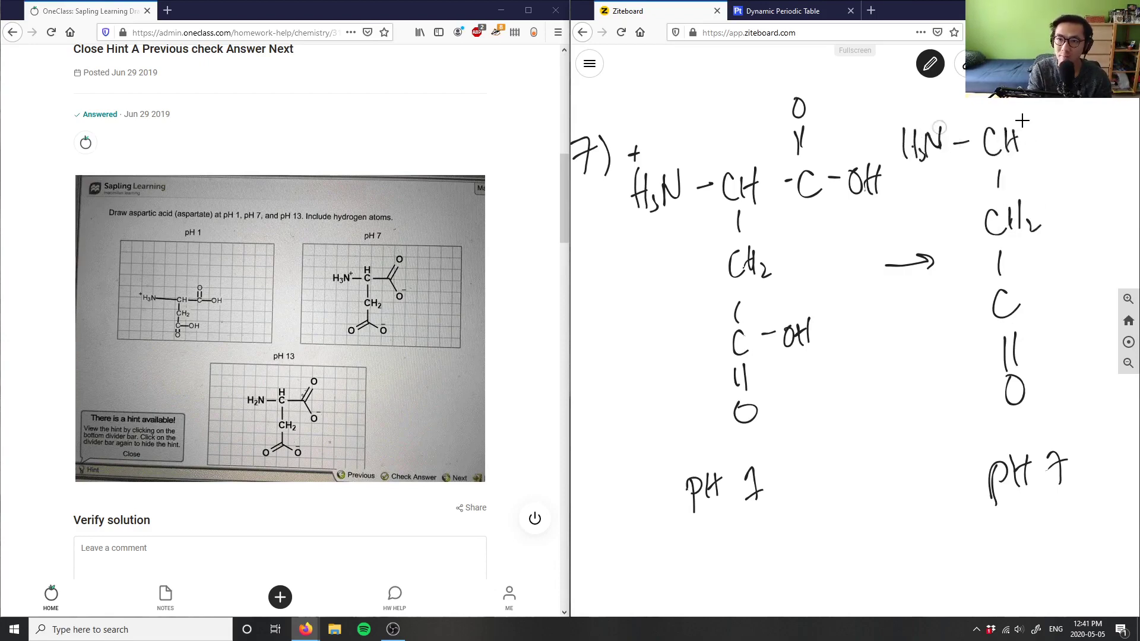
Attach a carboxyl group to the CH of the pH 7 structure, with C double-bonded to O and bonded to OH.
drag(1035, 138, 1063, 154)
drag(1075, 145, 1075, 146)
drag(1085, 138, 1092, 156)
drag(1093, 145, 1103, 144)
drag(1103, 155, 1101, 136)
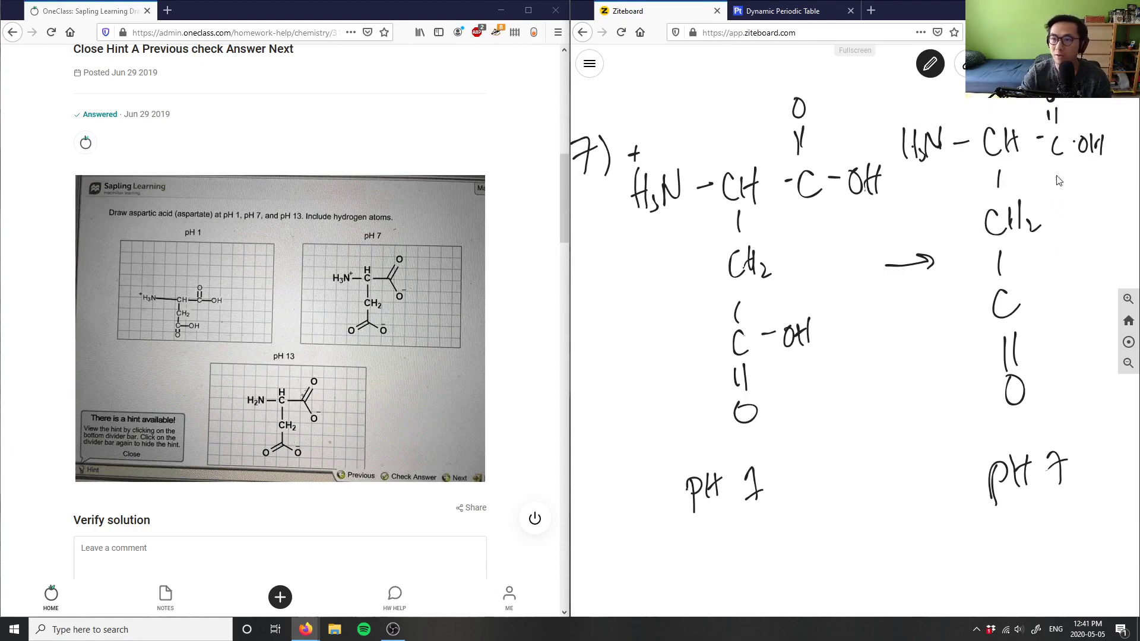
Erase the cramped double-bonded O on the pH 7 structure's upper carboxyl group and redraw it larger and higher.
drag(1042, 199, 1003, 271)
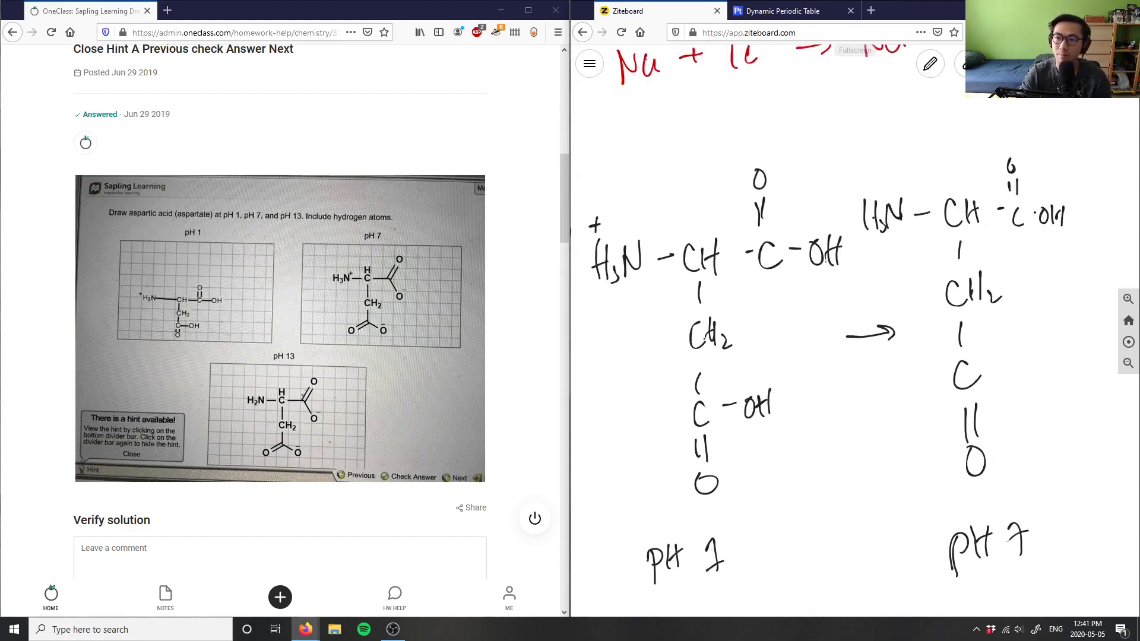
click(963, 69)
click(963, 68)
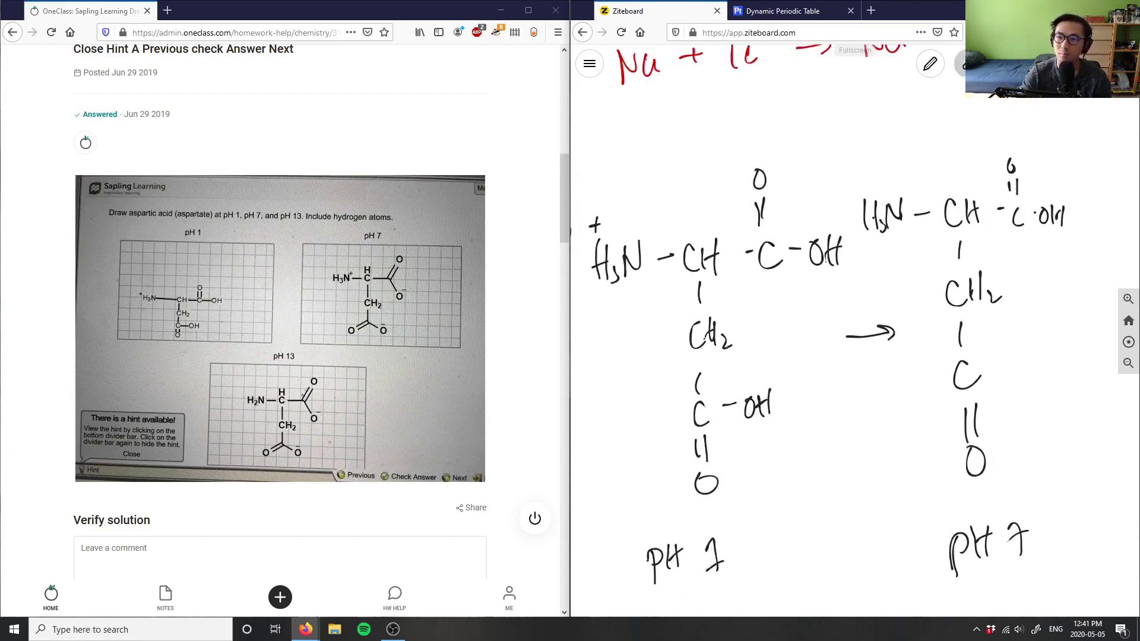
mouse_move(1027, 164)
mouse_down()
mouse_move(1010, 199)
mouse_move(1018, 195)
mouse_up()
key(p)
drag(1015, 132, 1014, 132)
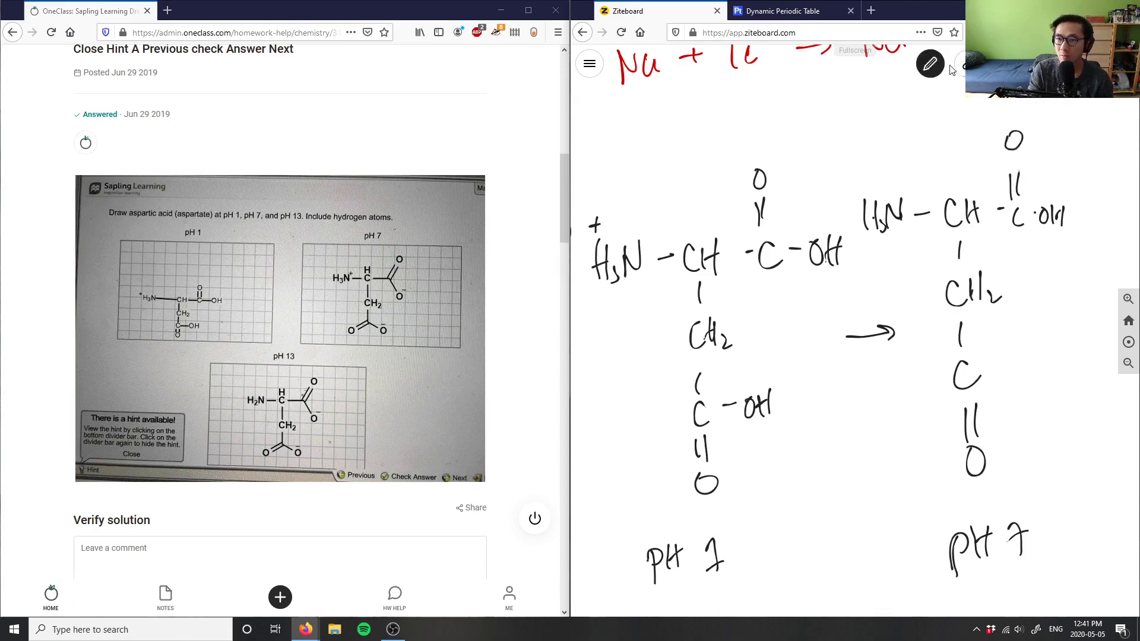
Replace the OH on the pH 7 structure's upper carboxyl group with a single-bonded O.
click(963, 68)
mouse_move(1054, 213)
mouse_down()
mouse_move(1059, 191)
mouse_move(1037, 211)
mouse_up()
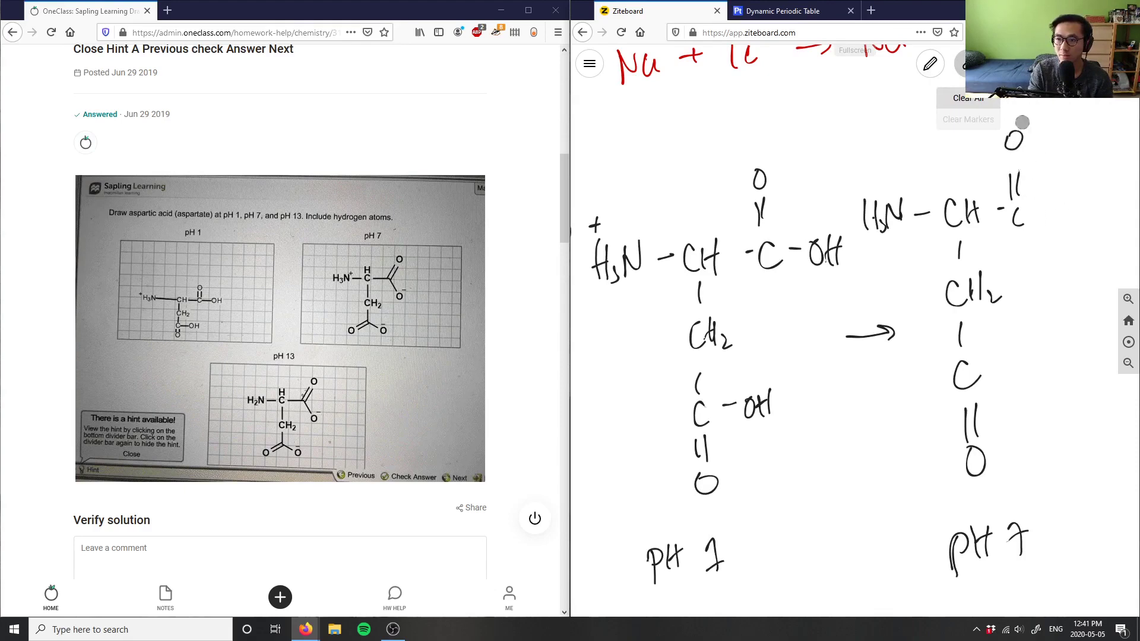
click(932, 67)
drag(1040, 216, 1049, 216)
drag(1065, 203, 1066, 204)
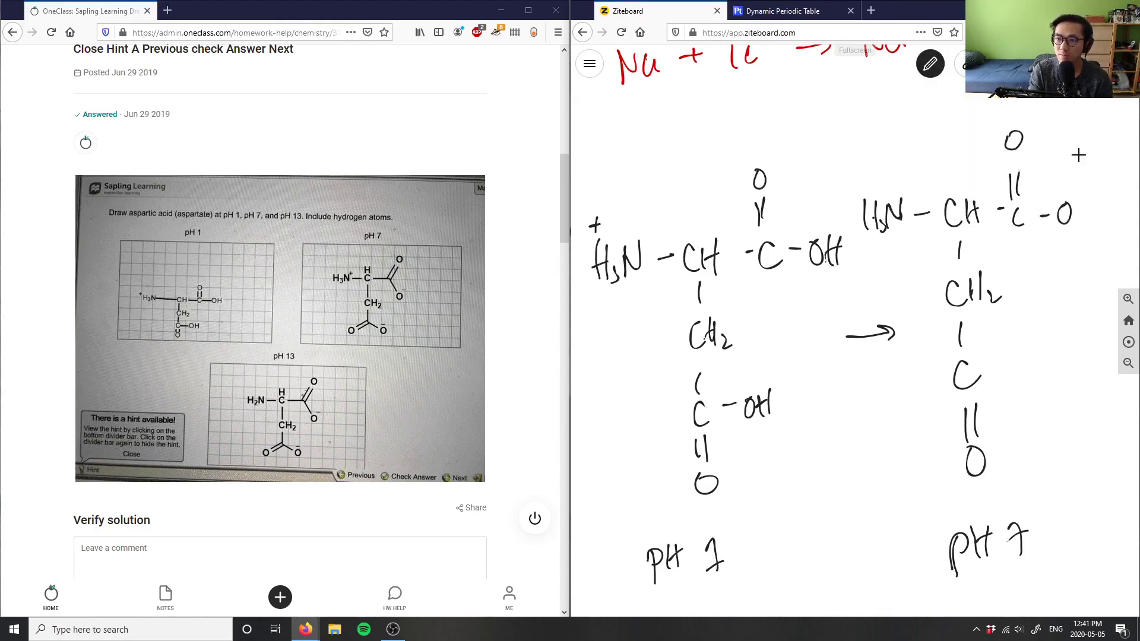
Add a circled minus sign in red beside the single-bonded O of the upper carboxyl group.
click(931, 66)
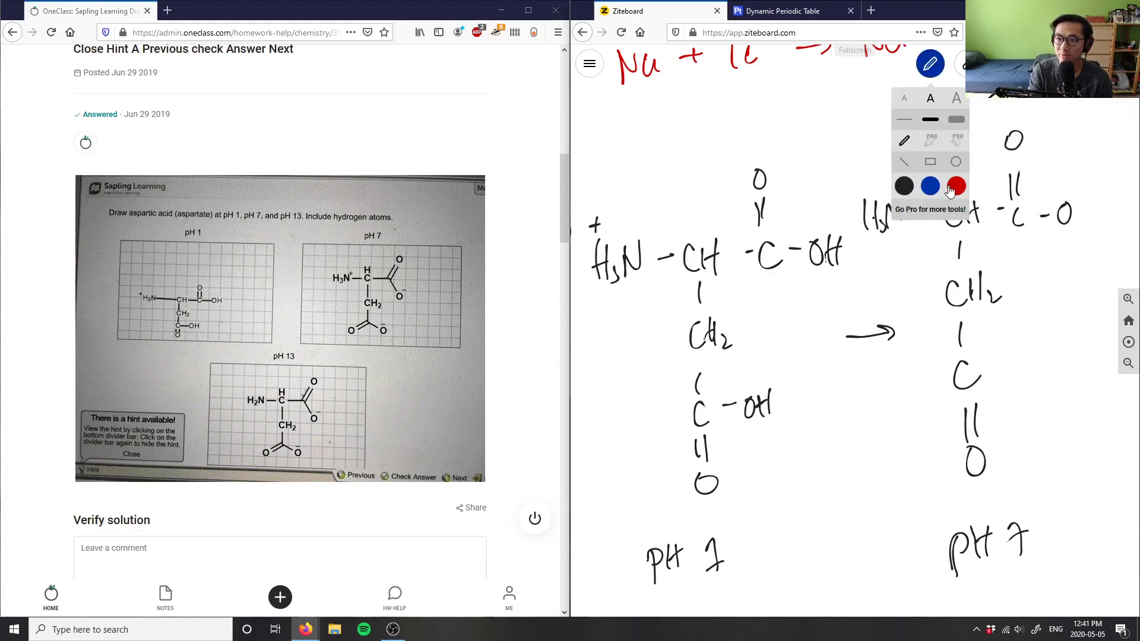
mouse_move(1094, 186)
mouse_down()
mouse_move(1086, 205)
mouse_move(1098, 185)
mouse_up()
drag(1090, 197, 1100, 195)
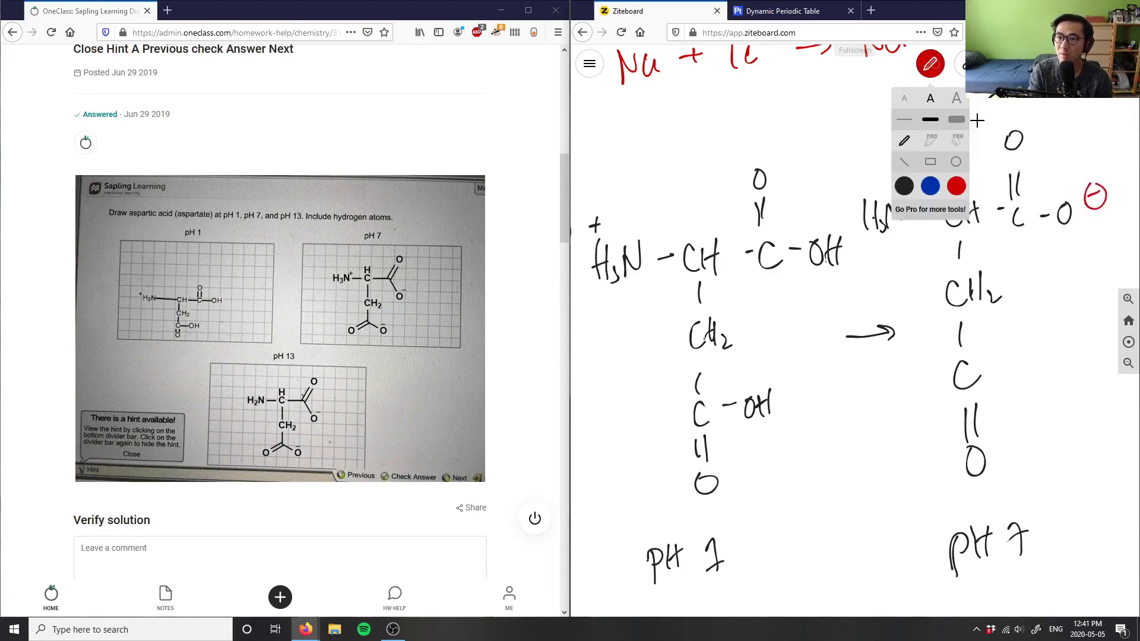
Draw a red single-bonded O with a circled minus sign on the lower carboxyl carbon of the pH 7 structure.
click(938, 71)
click(932, 64)
click(937, 74)
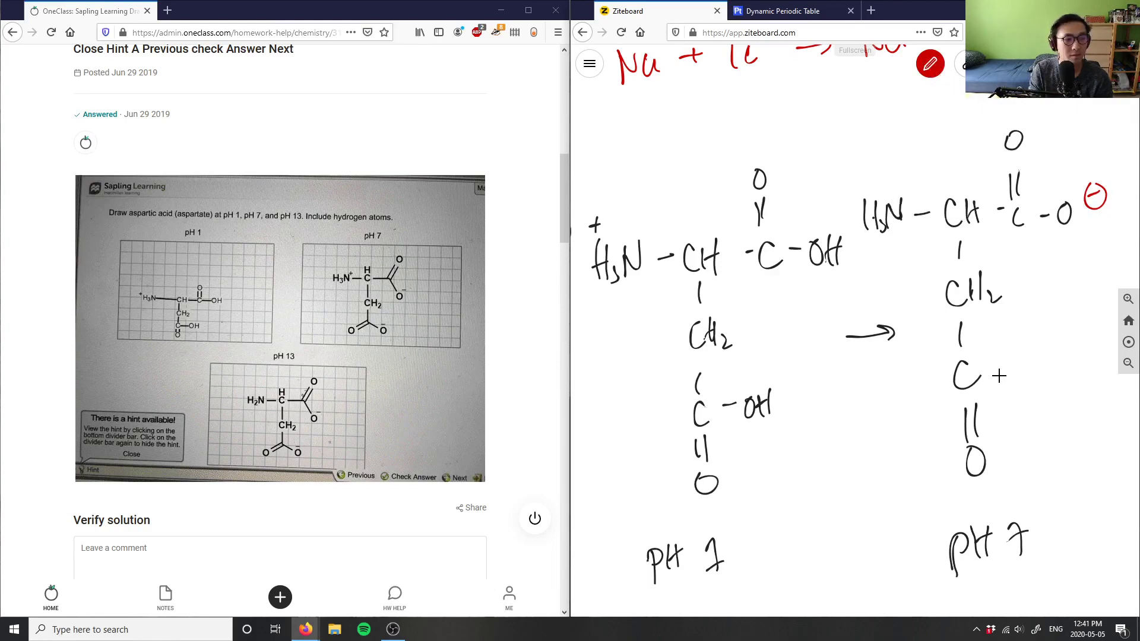
drag(1000, 375, 1059, 364)
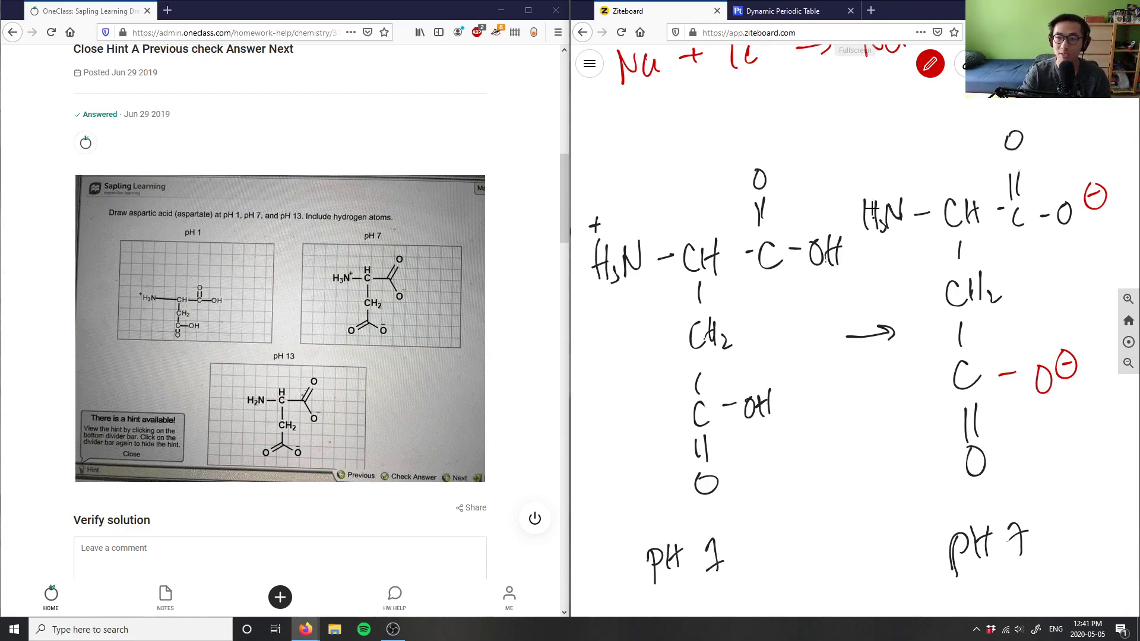
Draw a blue circled plus sign above the H3N group of the pH 7 structure.
key(e)
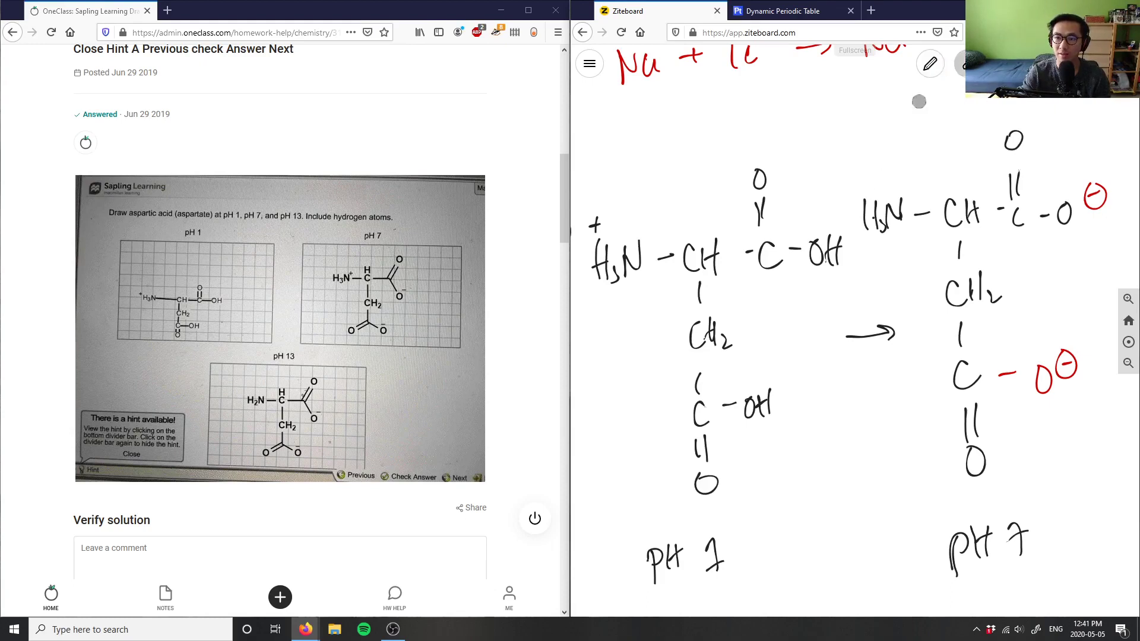
click(930, 66)
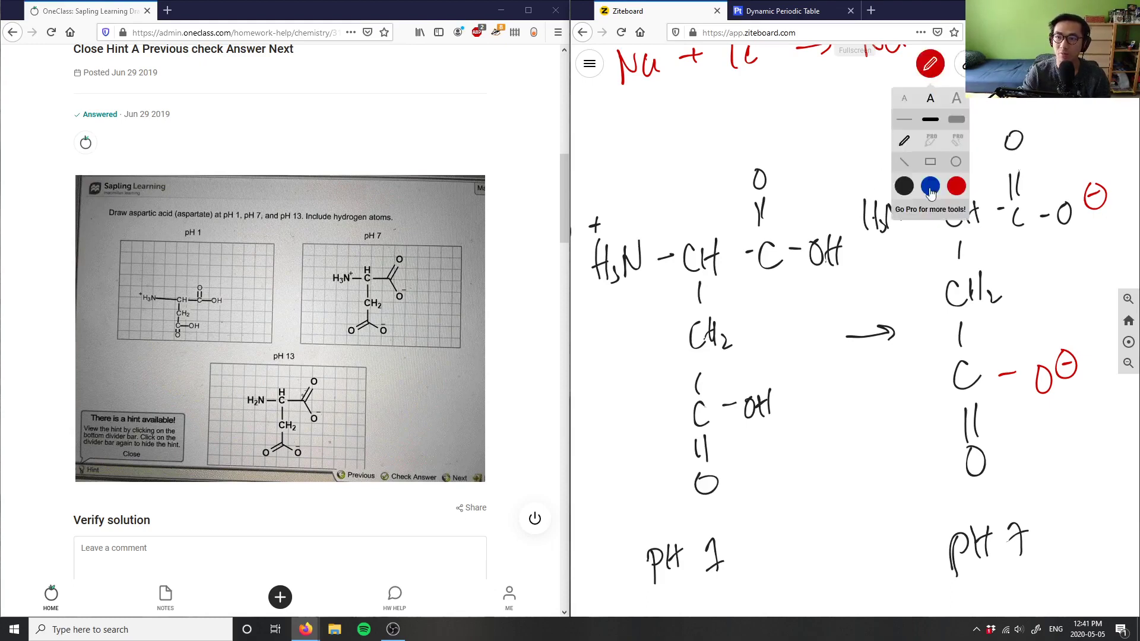
click(931, 195)
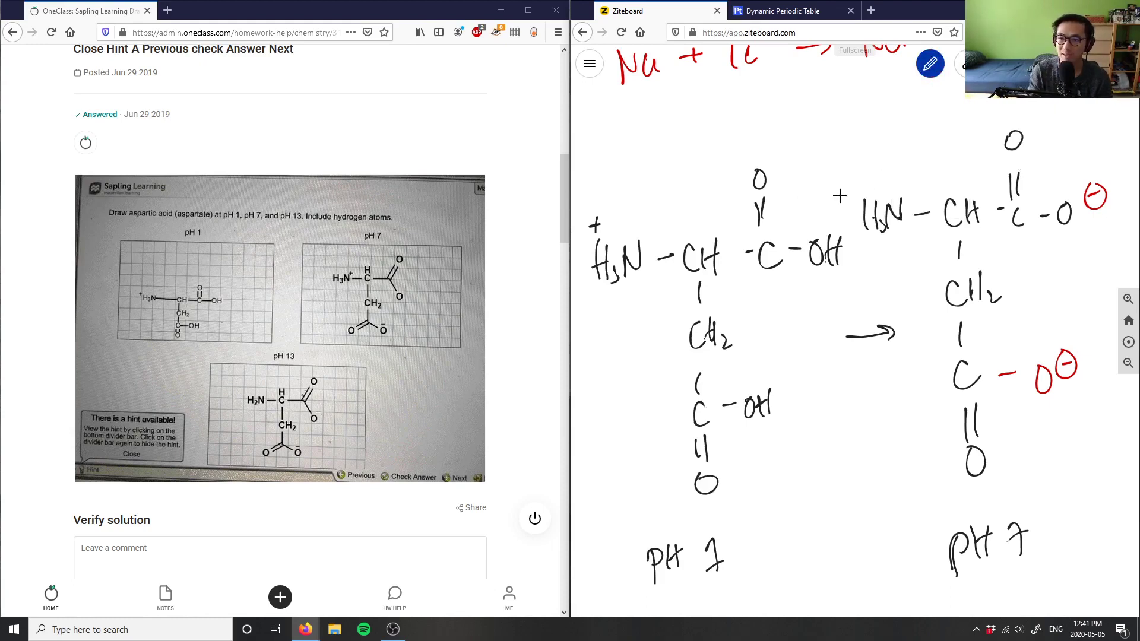
mouse_move(859, 171)
mouse_down()
mouse_move(857, 185)
mouse_move(860, 165)
mouse_up()
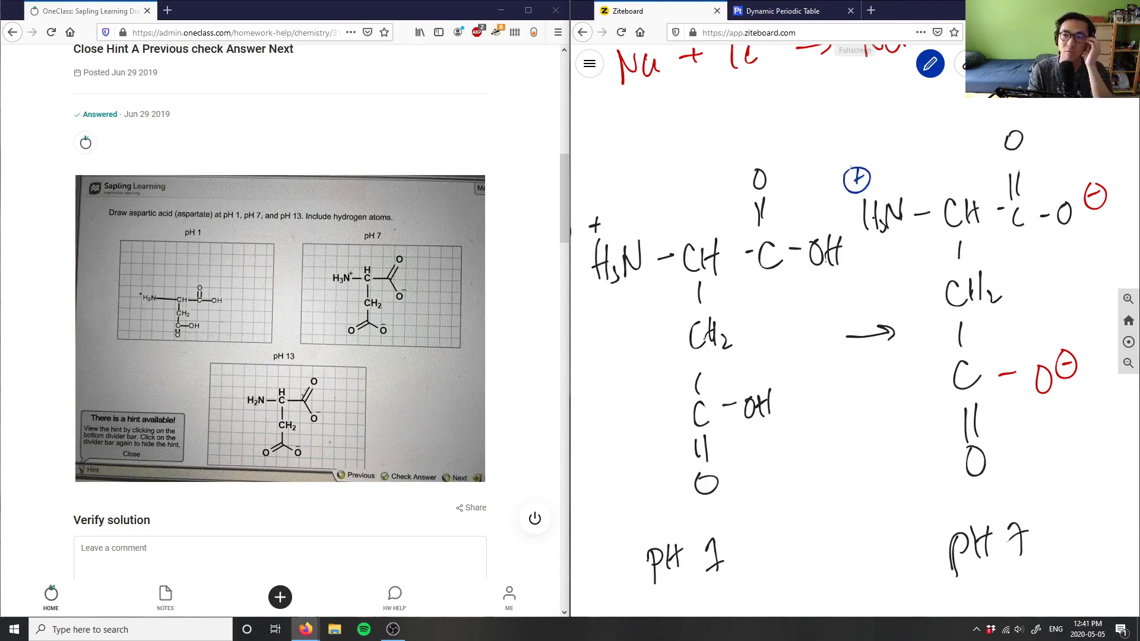
Erase the H3 in front of the N and the blue circled plus sign on the pH 7 structure.
click(959, 64)
drag(877, 222, 873, 211)
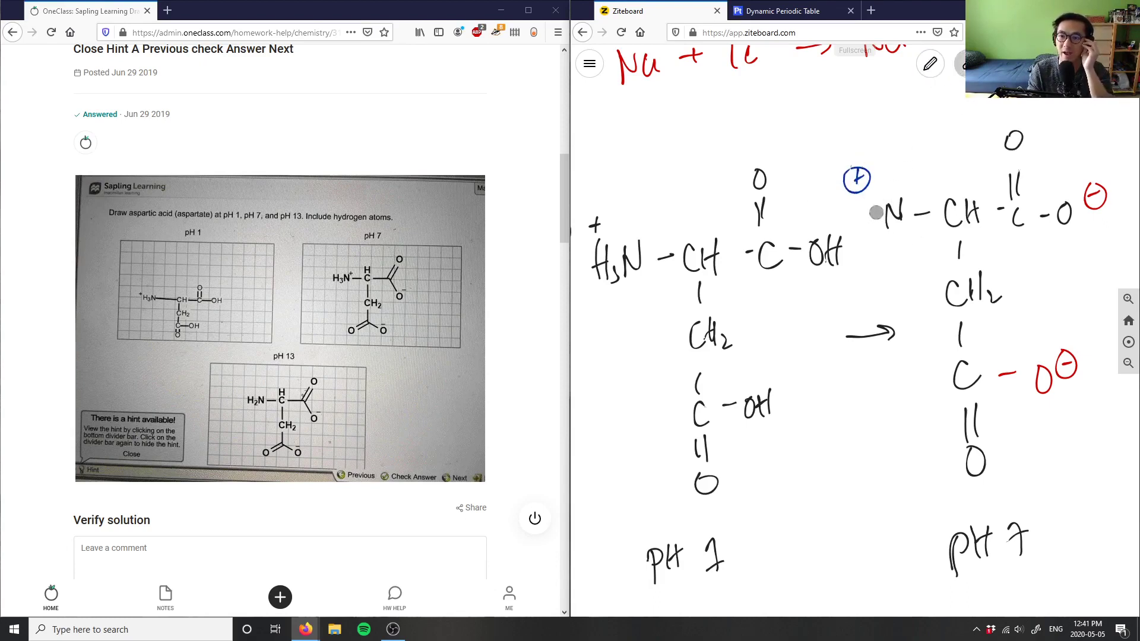
click(930, 67)
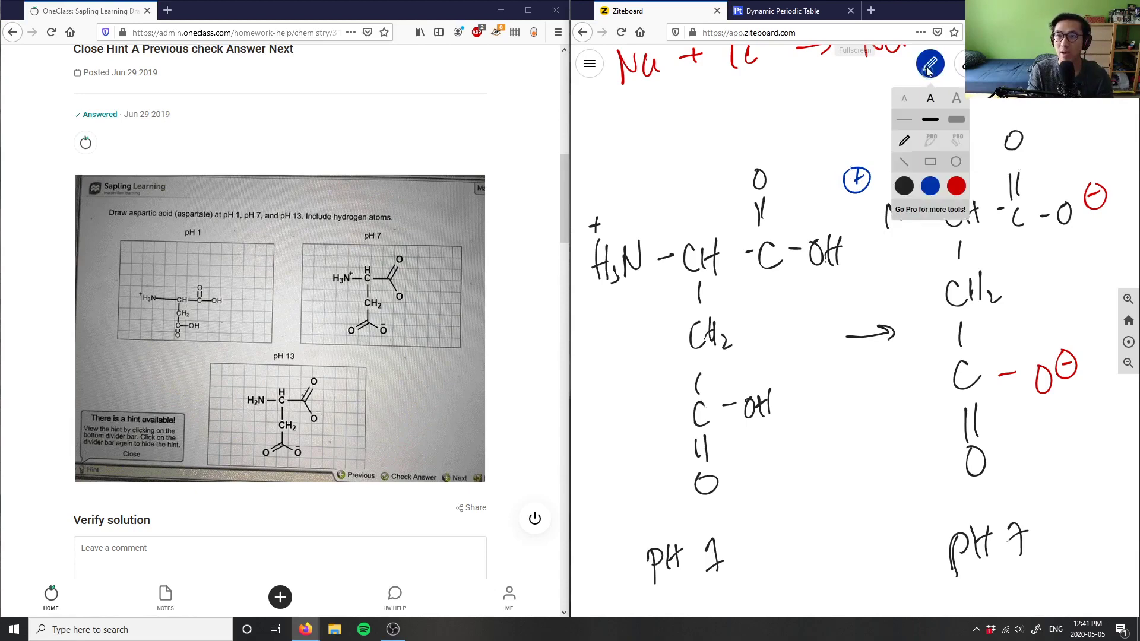
click(958, 68)
mouse_move(846, 178)
mouse_down()
mouse_move(863, 159)
mouse_move(856, 182)
mouse_up()
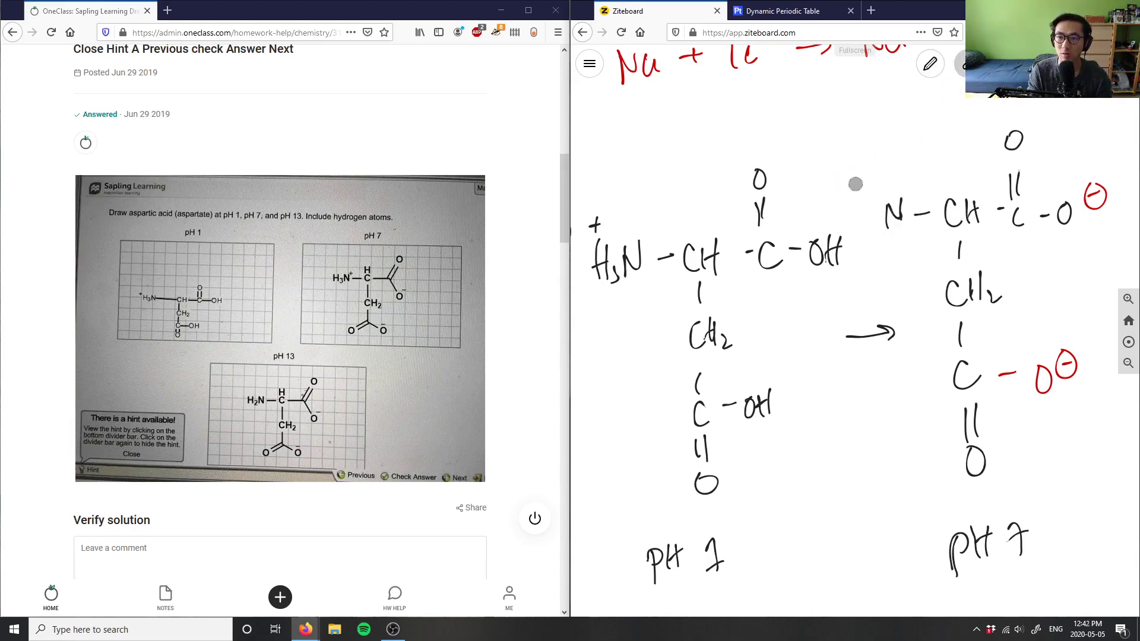
Write H2 in black in front of the N so the amine group reads H2N.
click(933, 71)
click(904, 189)
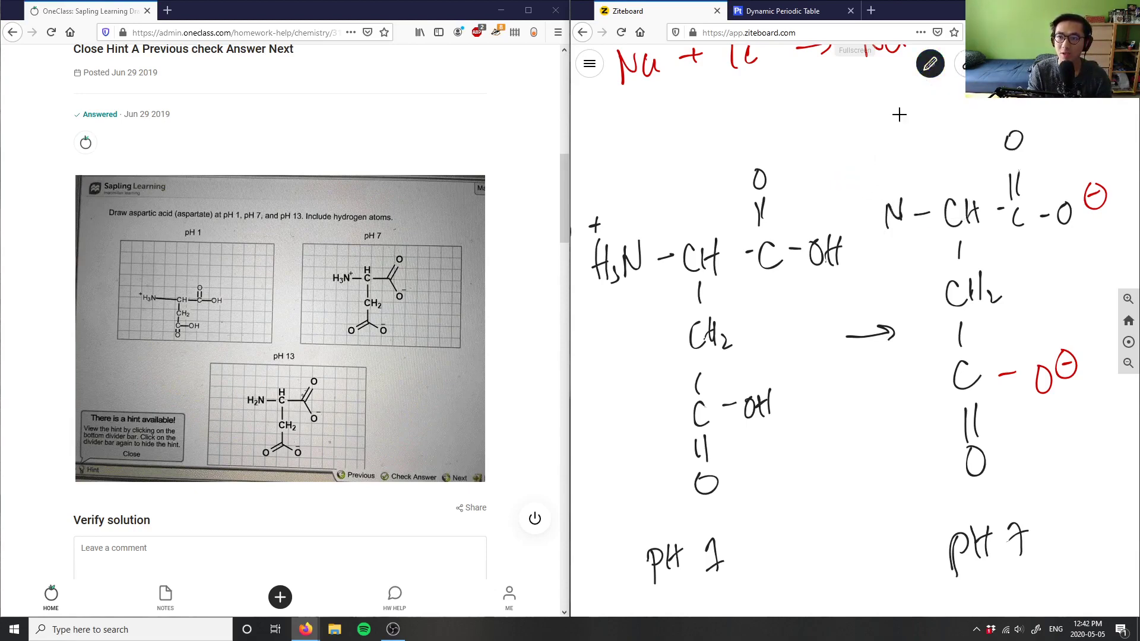
drag(857, 200, 854, 225)
drag(864, 199, 862, 223)
drag(855, 212, 885, 232)
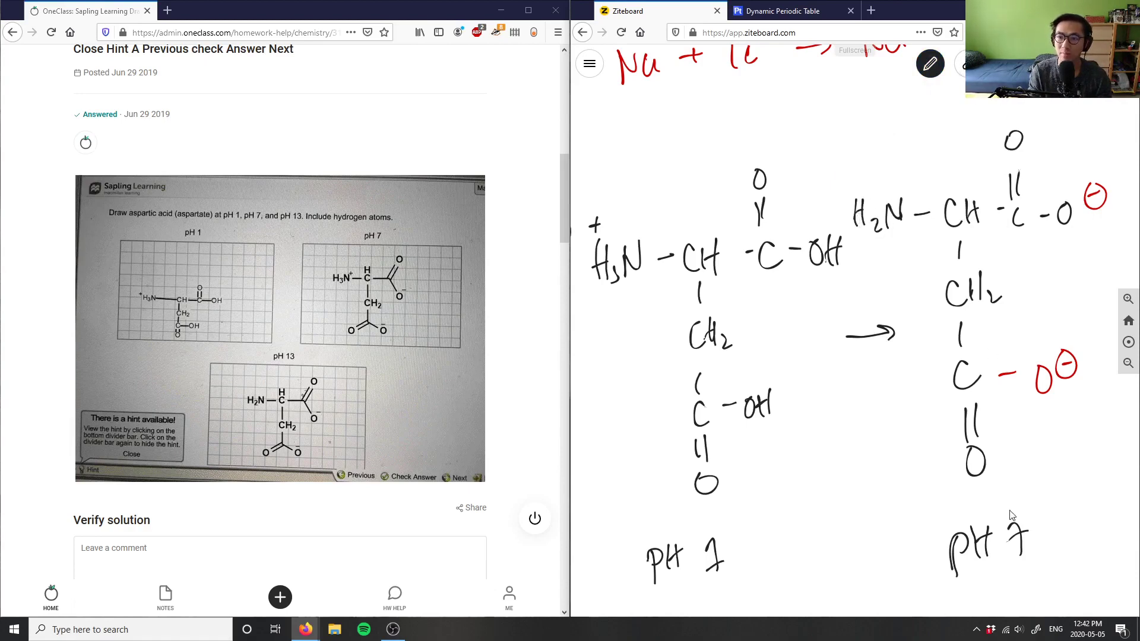
Replace the 7 in the pH 7 label with an underlined 13 in black.
key(e)
drag(1014, 506, 1018, 552)
click(930, 63)
mouse_move(1023, 525)
mouse_down()
mouse_move(1031, 545)
mouse_move(1054, 549)
mouse_up()
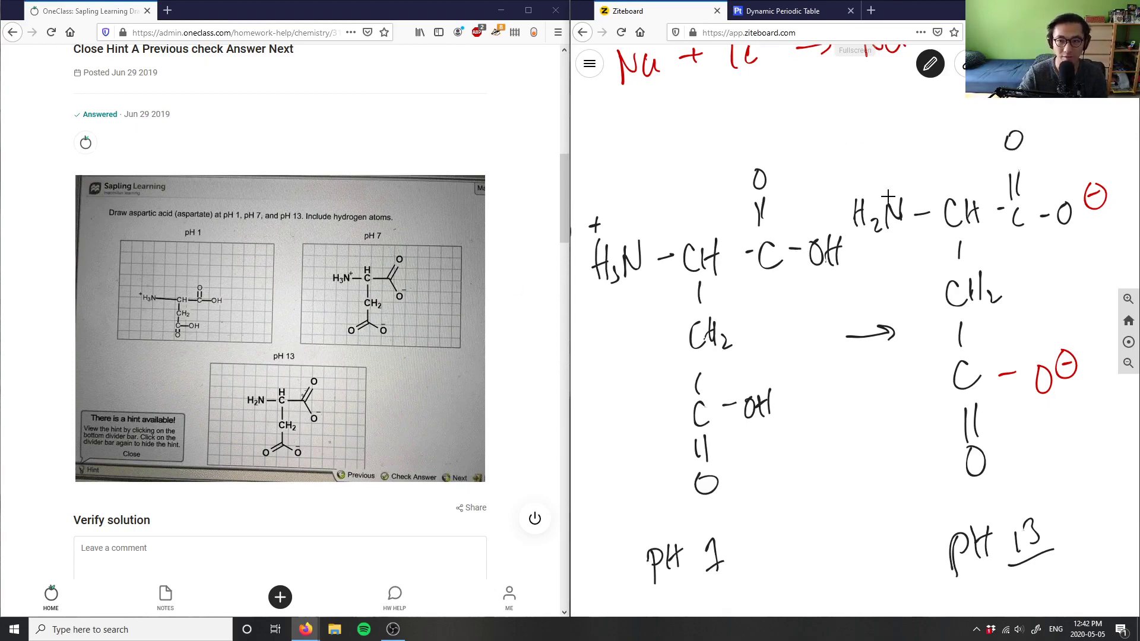
Begin the Verify solution comment on the homework page with "Solution is correct, no analysis provided".
scroll(304, 399, down, 3)
click(305, 400)
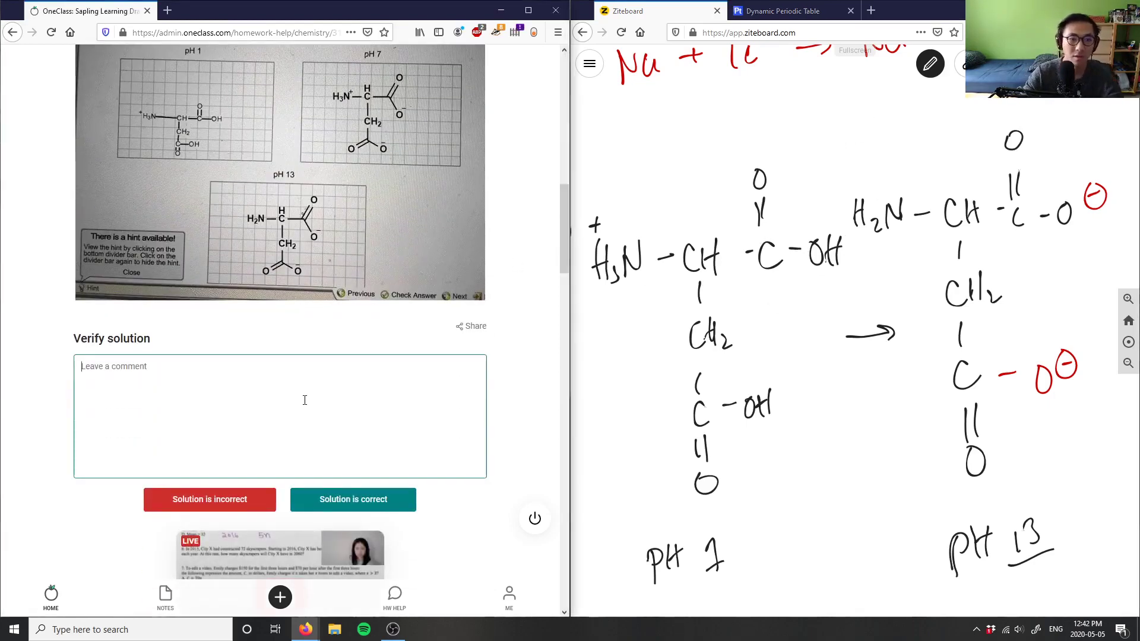
text(Solution)
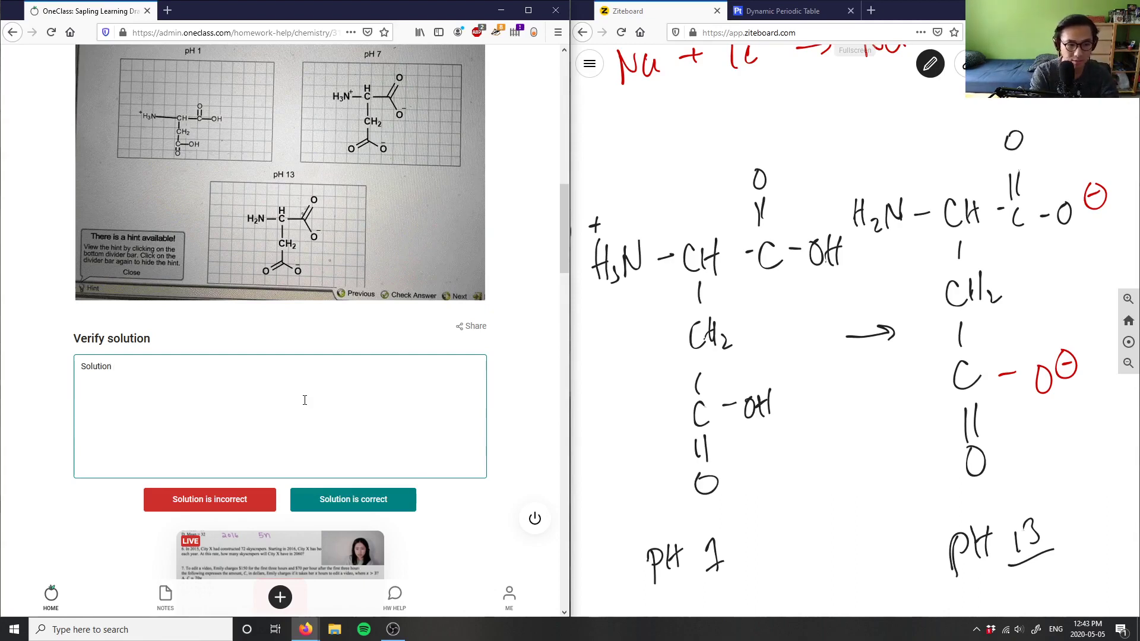
text(is correct, )
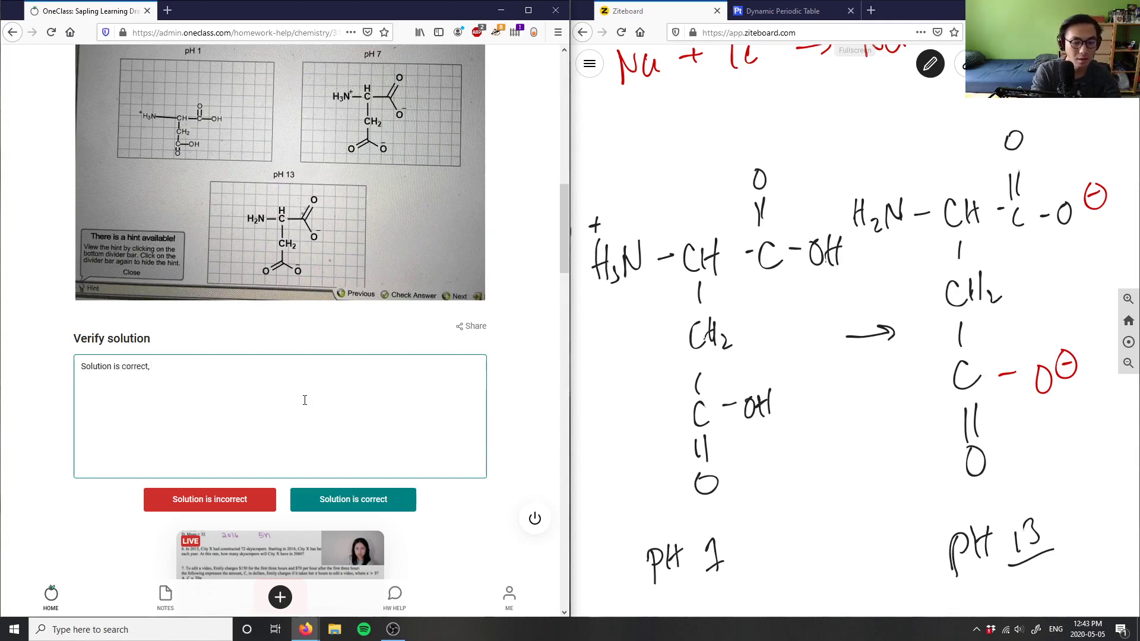
text(no analysis provide)
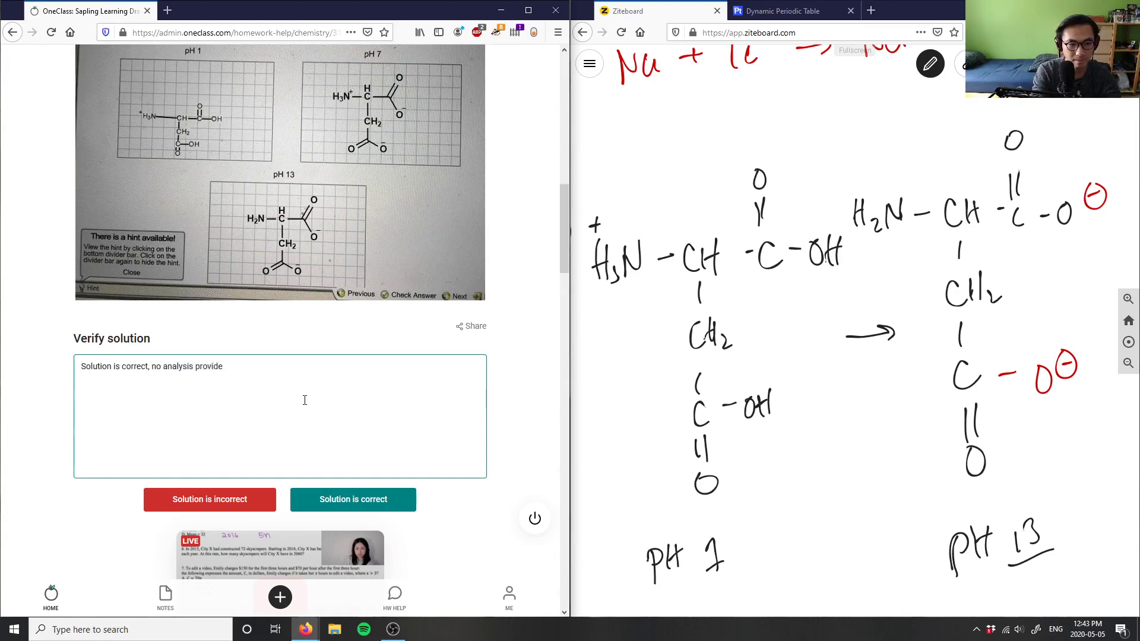
text(d)
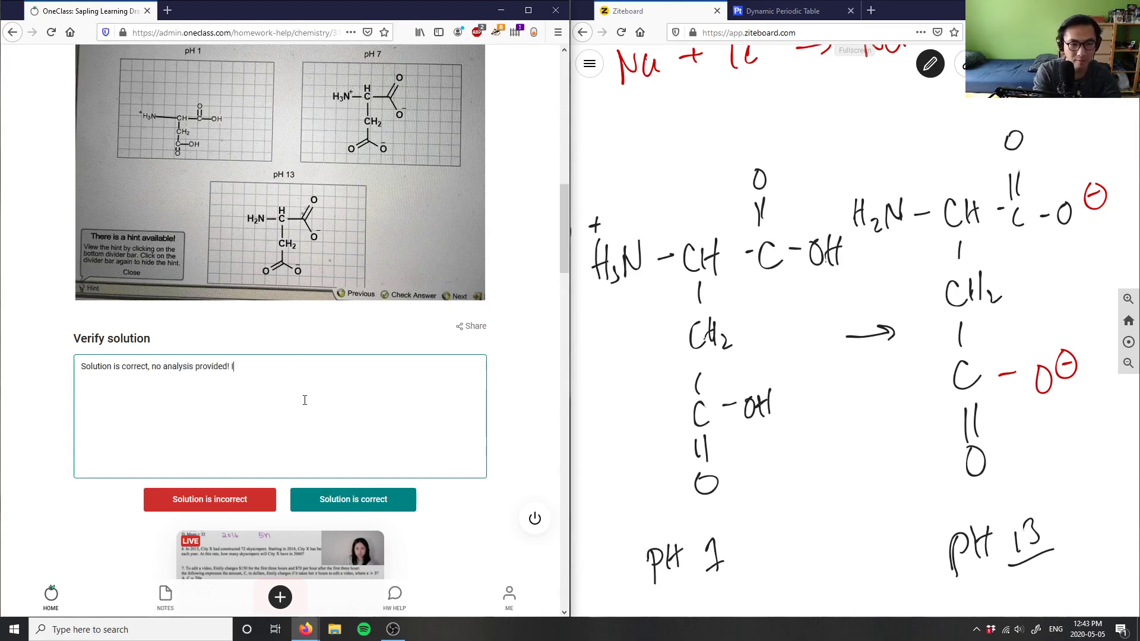
text(! Hydrogens on)
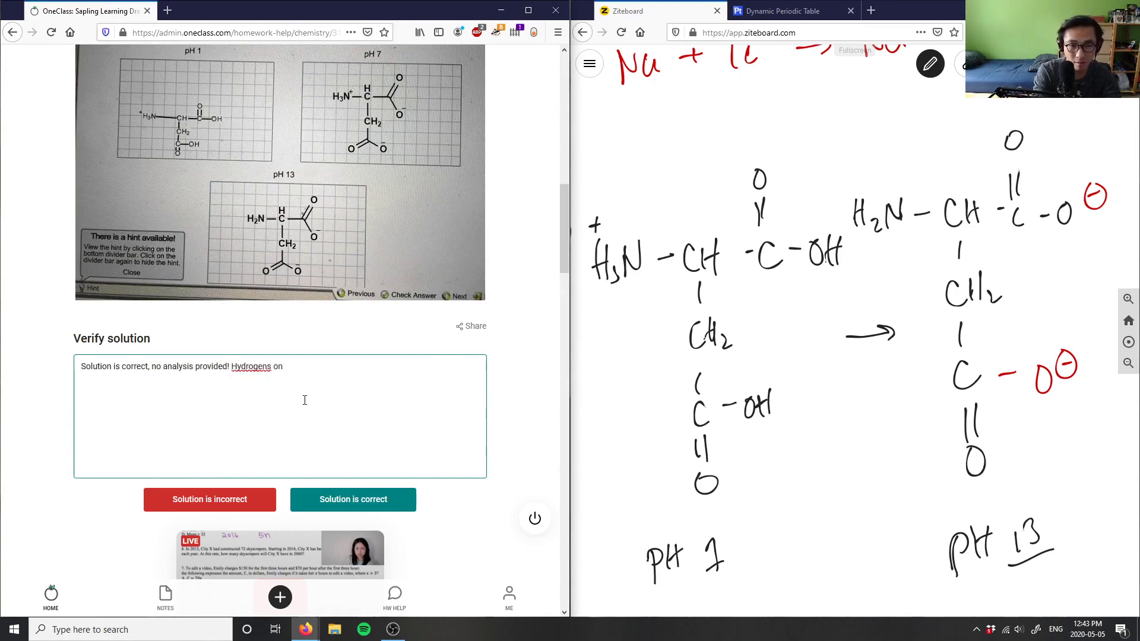
text( the alcohol g)
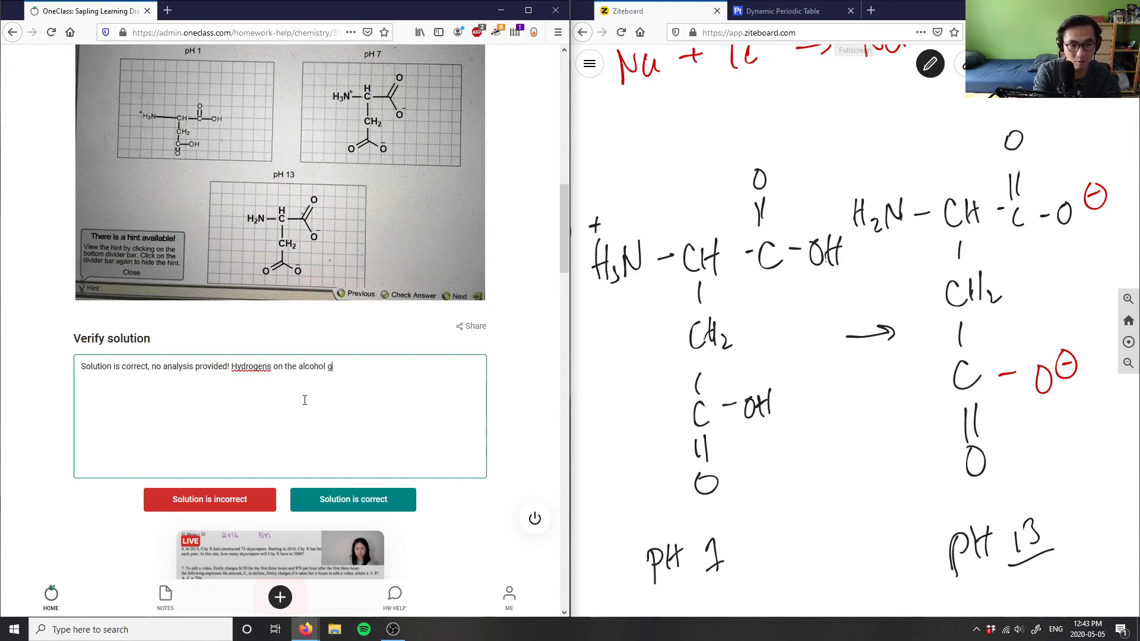
text(roup in the carboxylic funciton)
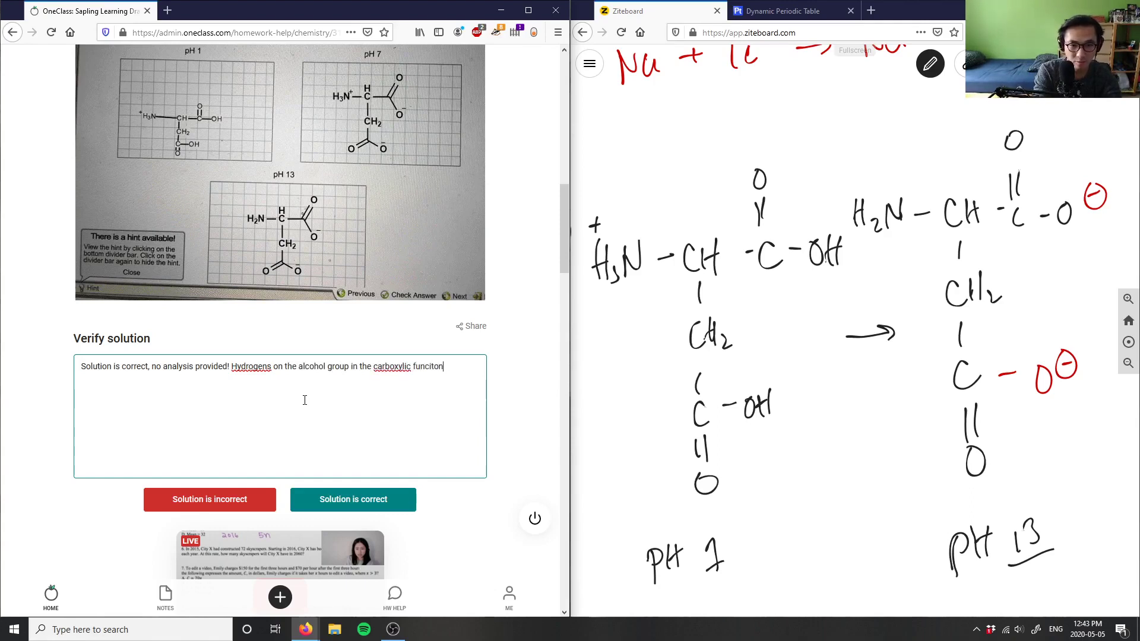
Continue the comment with "! Hydrogens on the alcohol group in the carboxylic functional group".
key(BackSpace)
key(BackSpace)
key(BackSpace)
key(BackSpace)
text(tional group are deport)
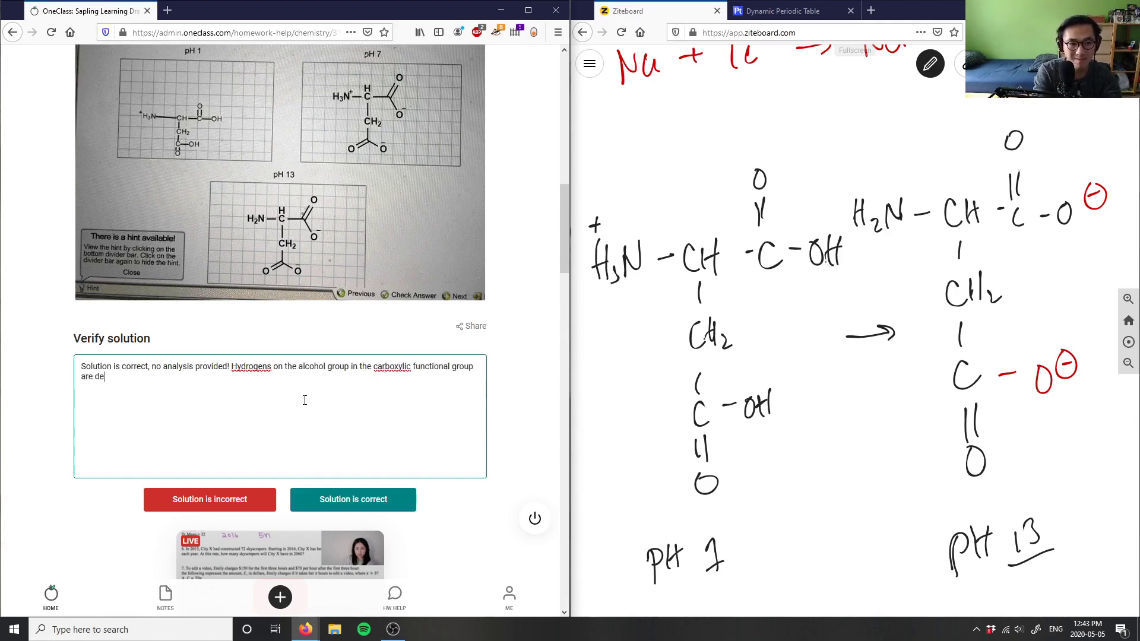
Extend the comment's last sentence with "are deprotonated first before".
key(BackSpace)
key(BackSpace)
key(BackSpace)
text(ront)
key(BackSpace)
key(BackSpace)
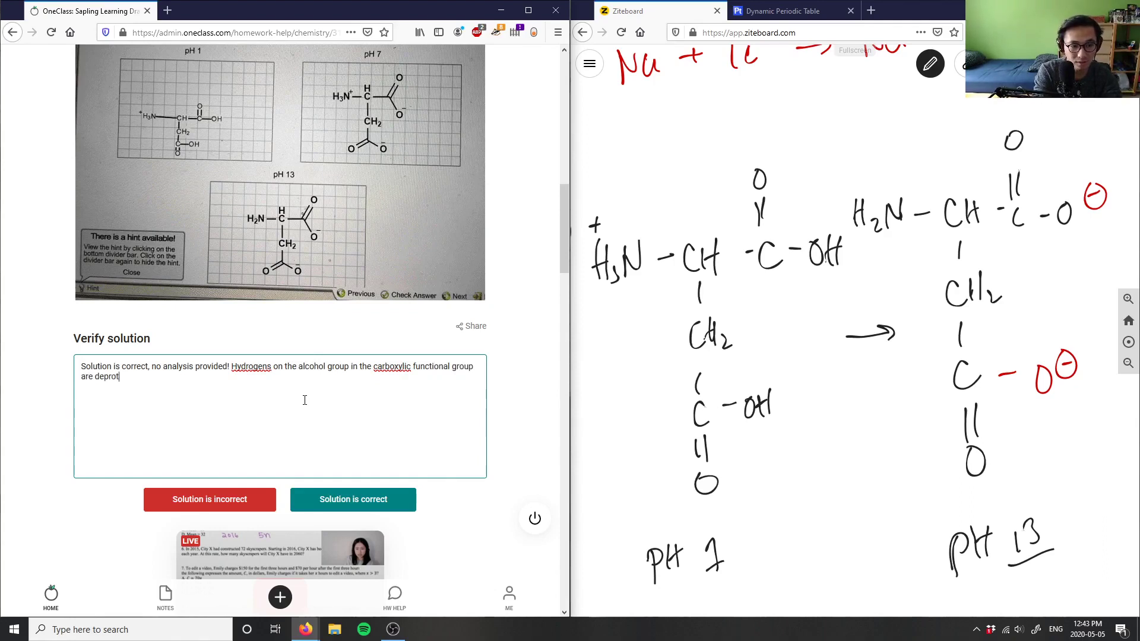
text(tonated frir)
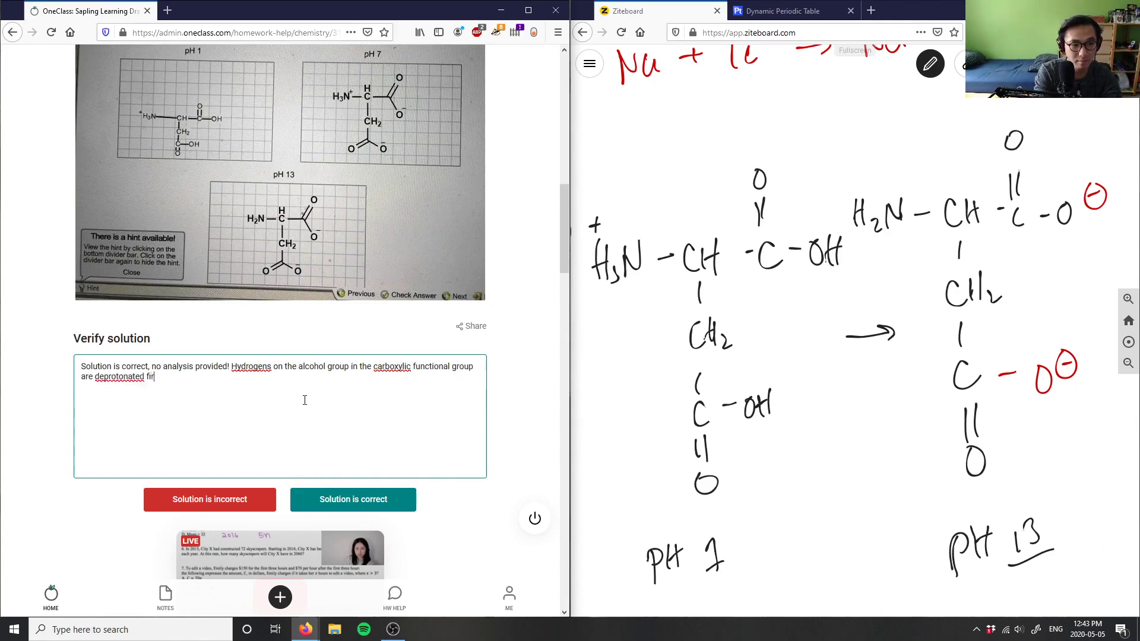
text(st before the )
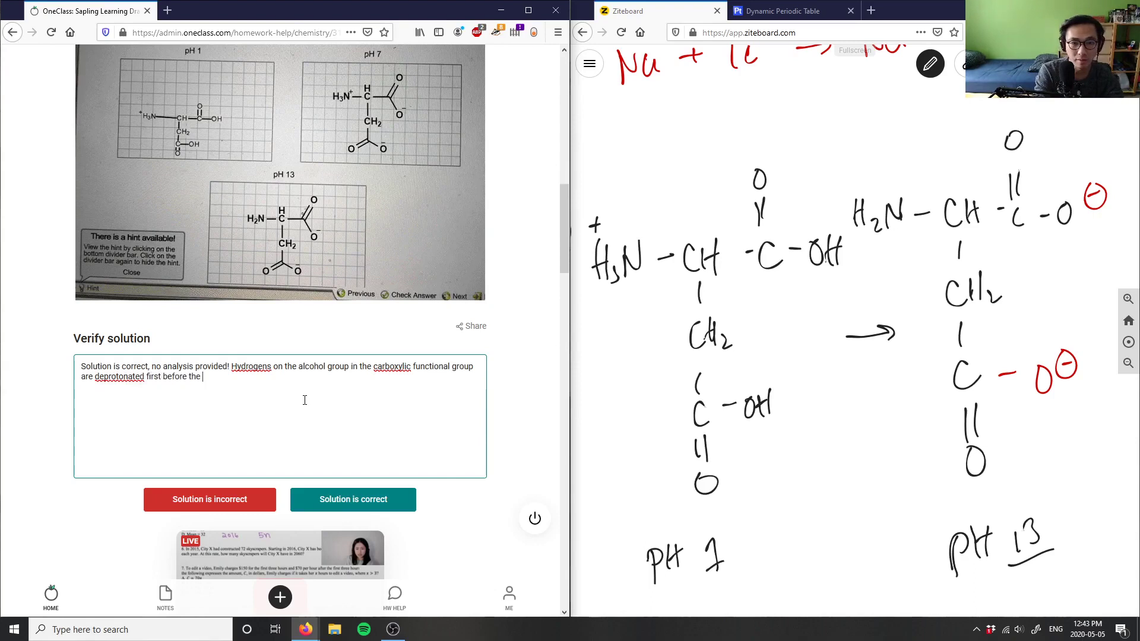
text(amine group is depo)
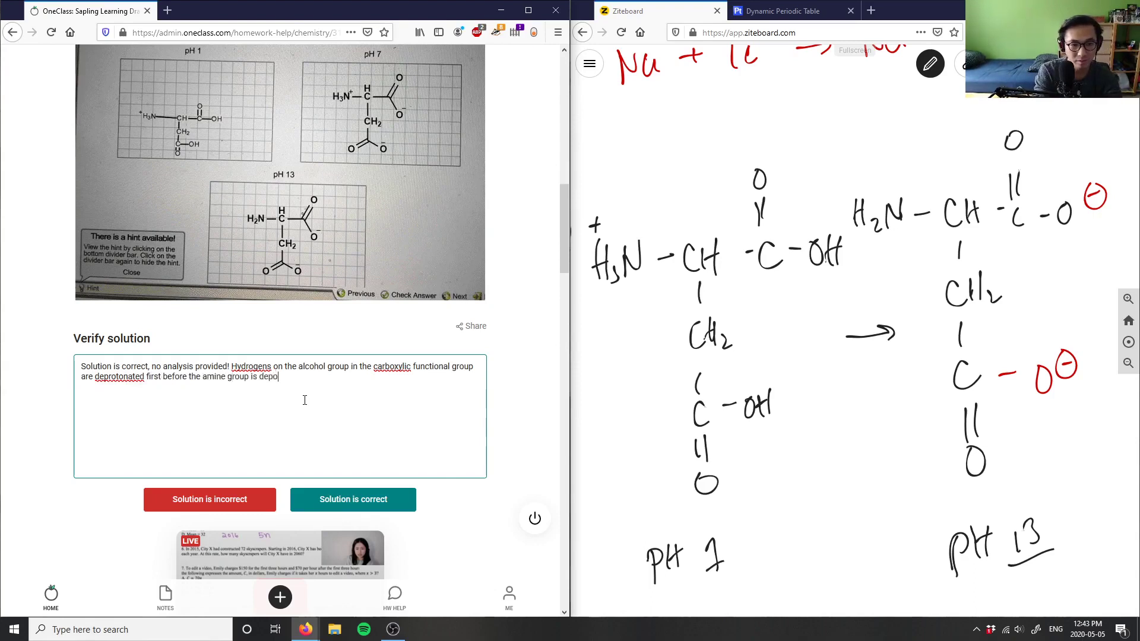
Finish the comment with "the amine group is deprotontated (pH 13)".
key(BackSpace)
text(rotan)
text(ated)
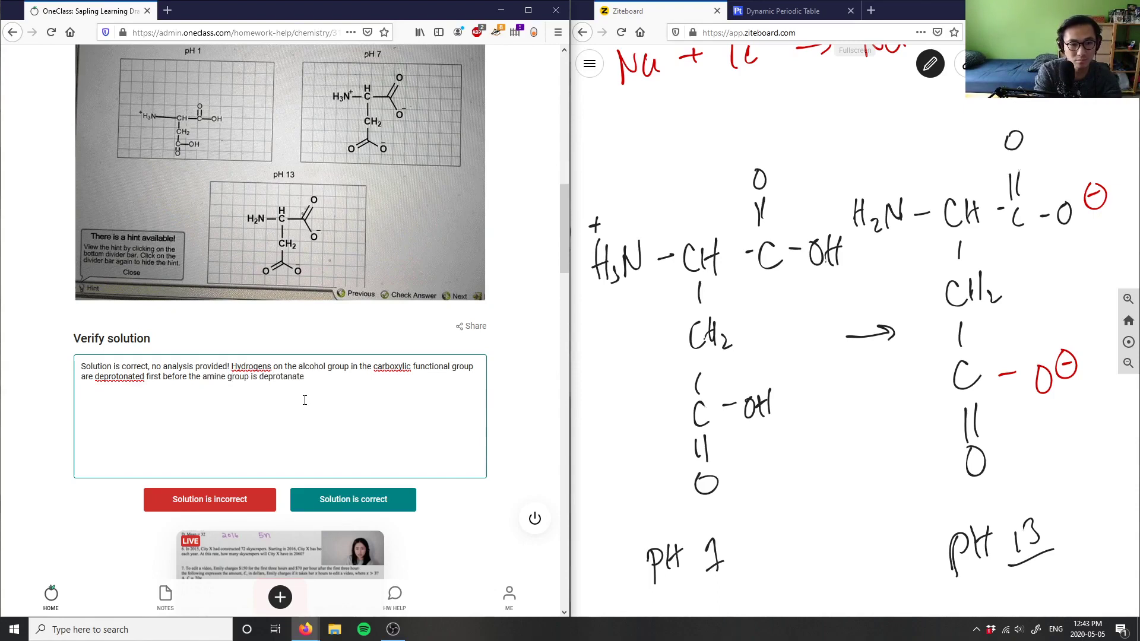
key(BackSpace)
key(BackSpace)
key(BackSpace)
key(BackSpace)
key(BackSpace)
key(BackSpace)
key(BackSpace)
text(ontte)
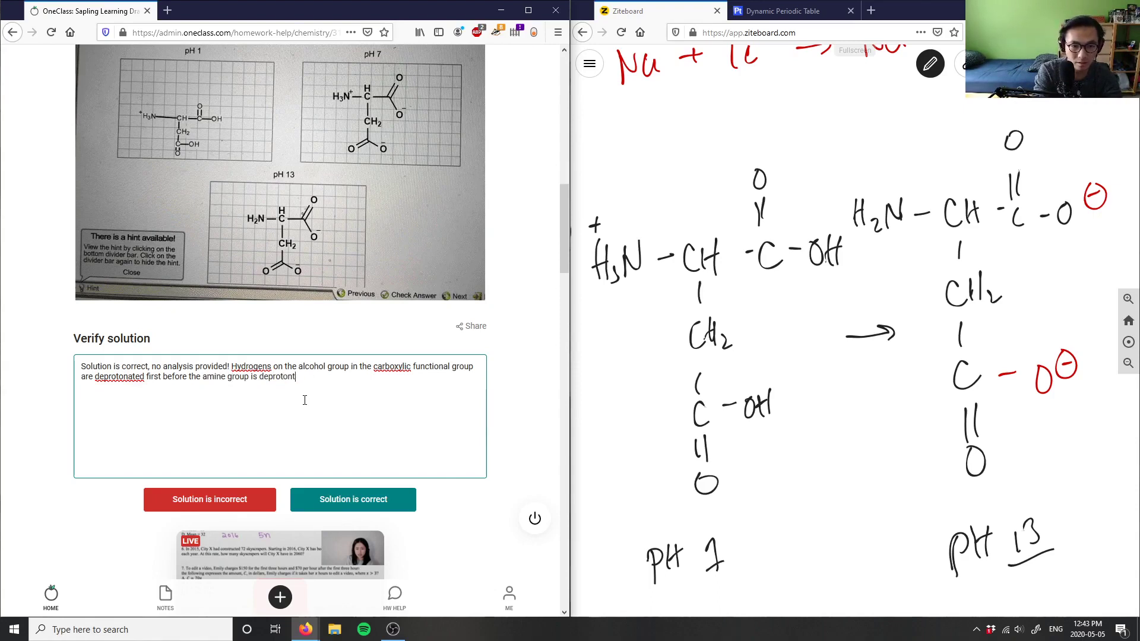
key(BackSpace)
key(BackSpace)
text(ated)
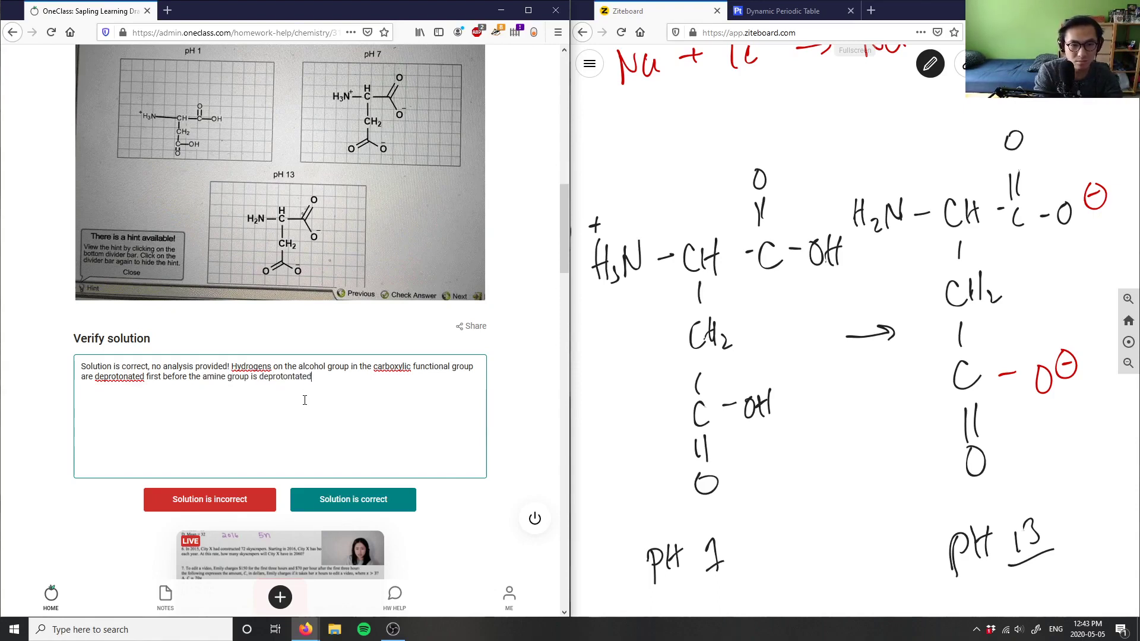
text( (pH 13))
Insert "(pH 7)" after "first" in the comment and mark the solution as correct.
click(165, 381)
text((pH 7))
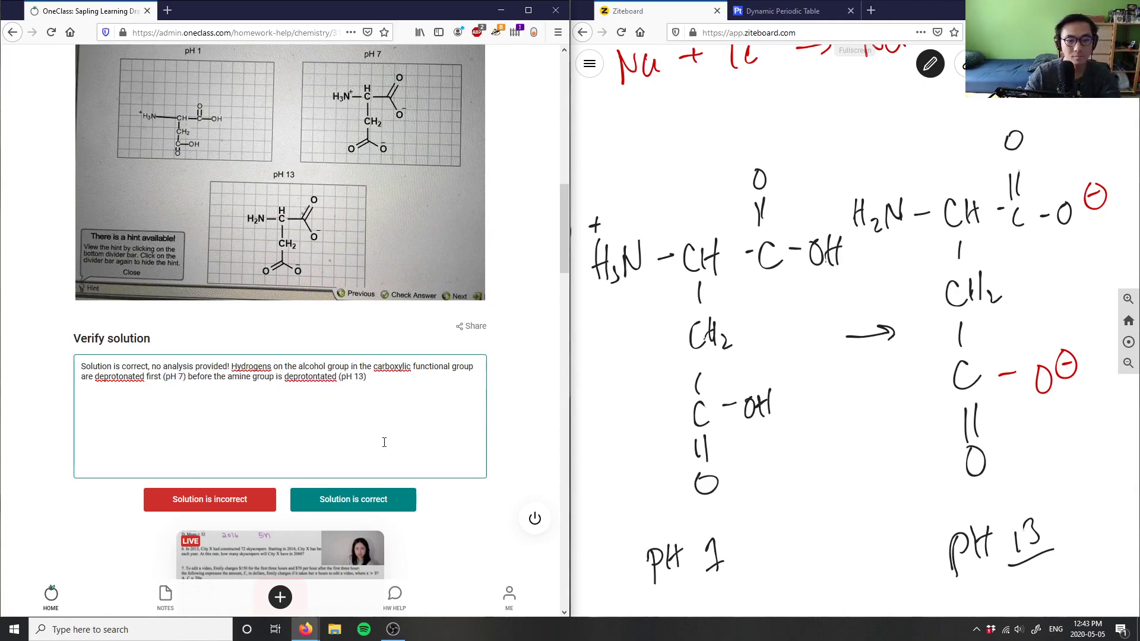
click(386, 499)
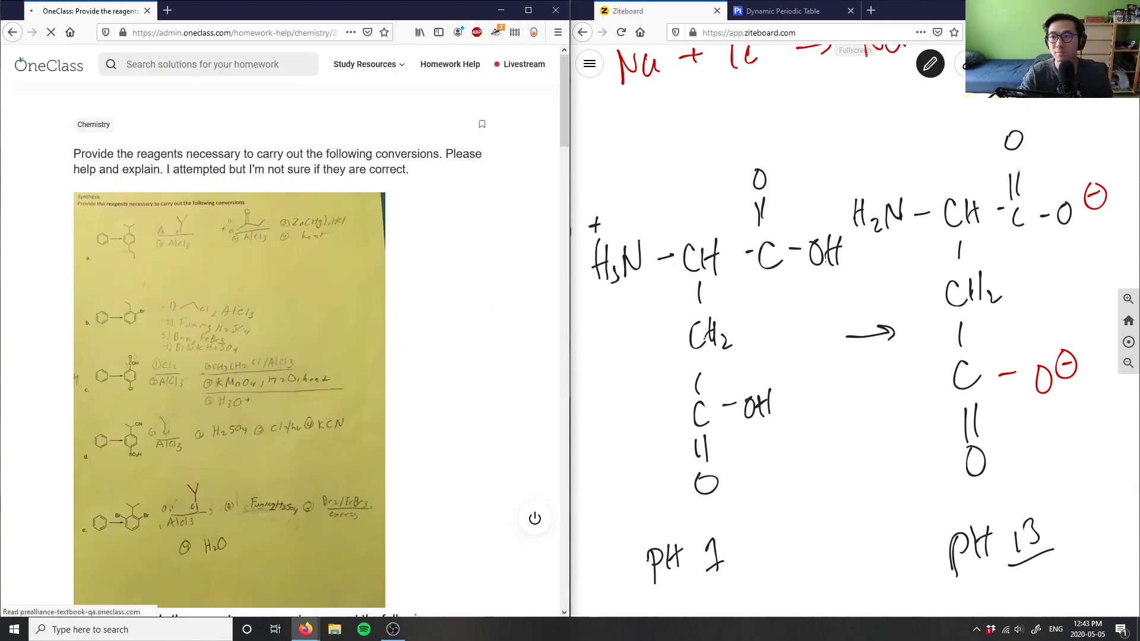